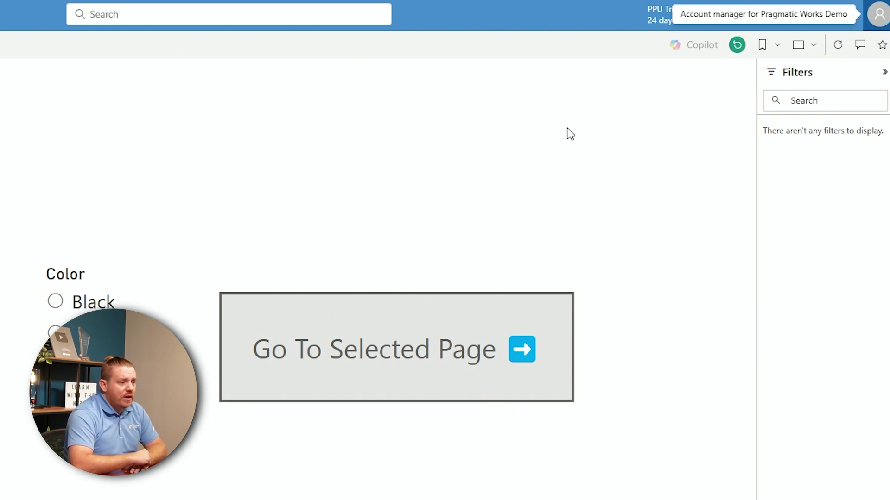
# Test the report's page navigation for Black and Red, returning to the start page each time, and reselect Black.
pyautogui.click(92, 304)
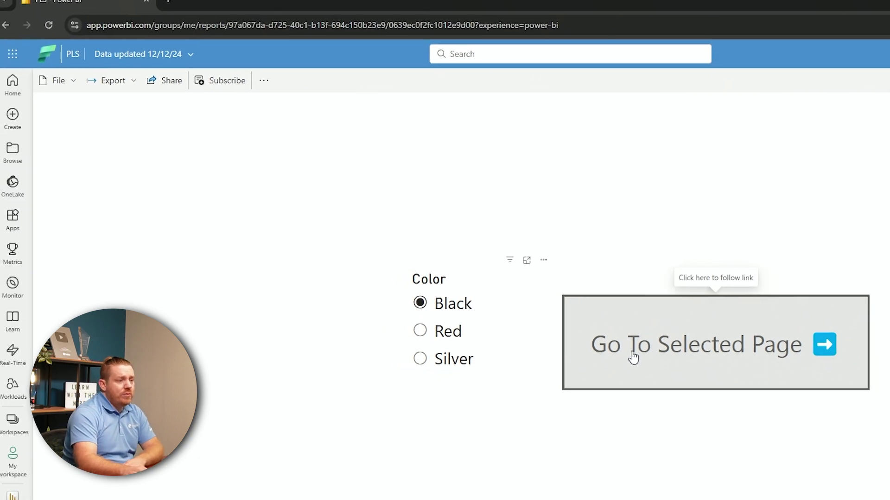
pyautogui.click(633, 358)
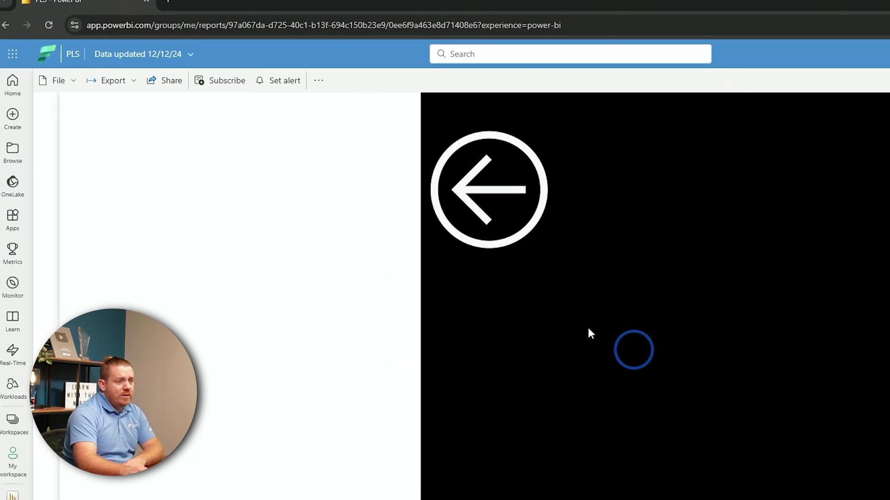
pyautogui.click(499, 203)
pyautogui.click(423, 331)
pyautogui.click(671, 331)
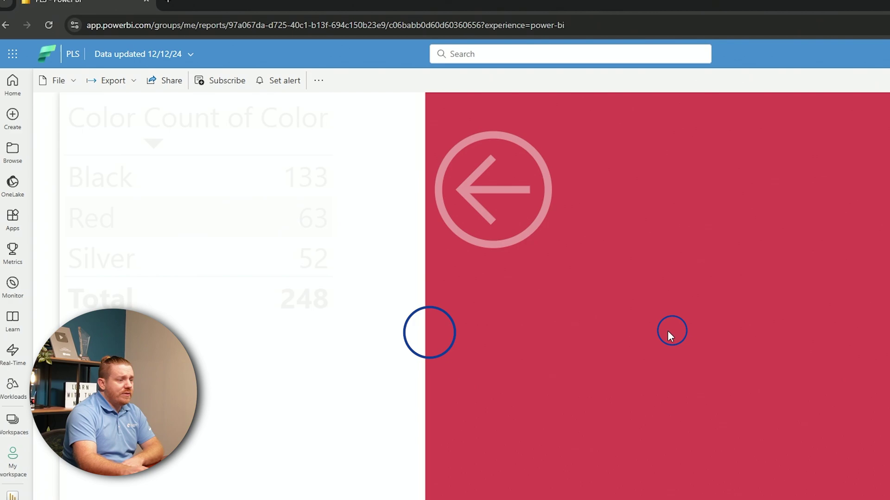
pyautogui.click(506, 165)
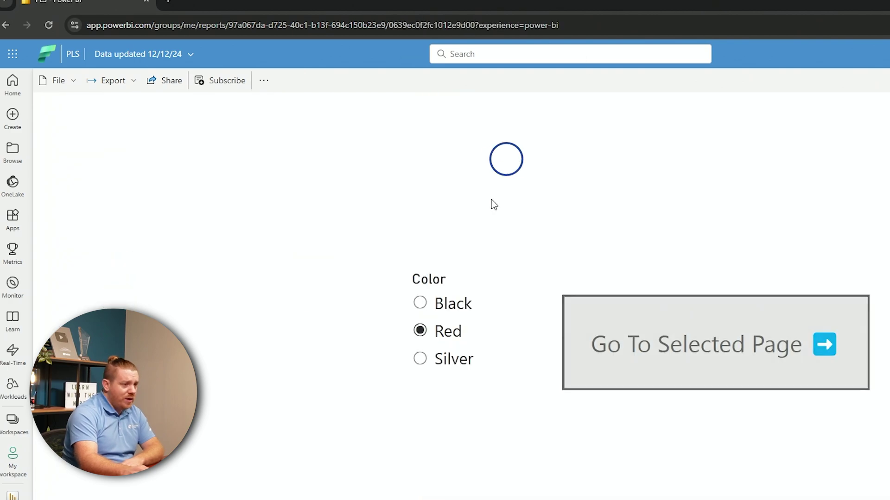
pyautogui.click(449, 310)
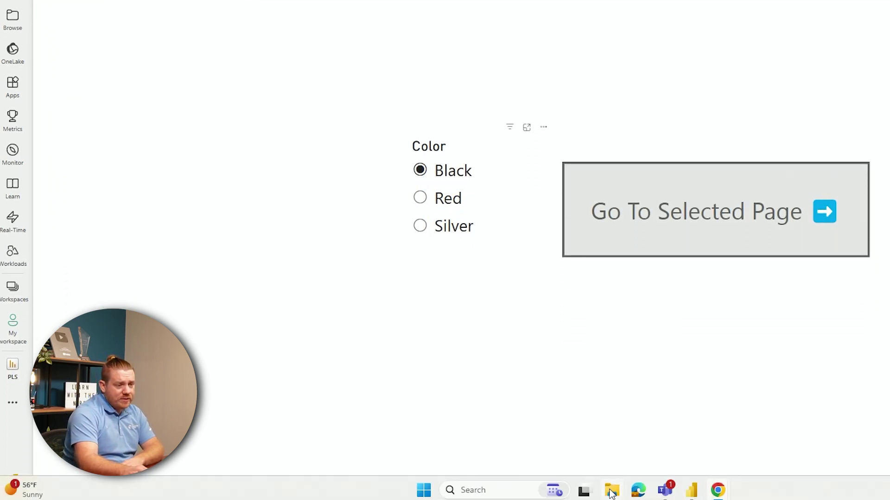
# Switch to the PLS report in Power BI Desktop and open its hidden Blue page.
pyautogui.click(700, 494)
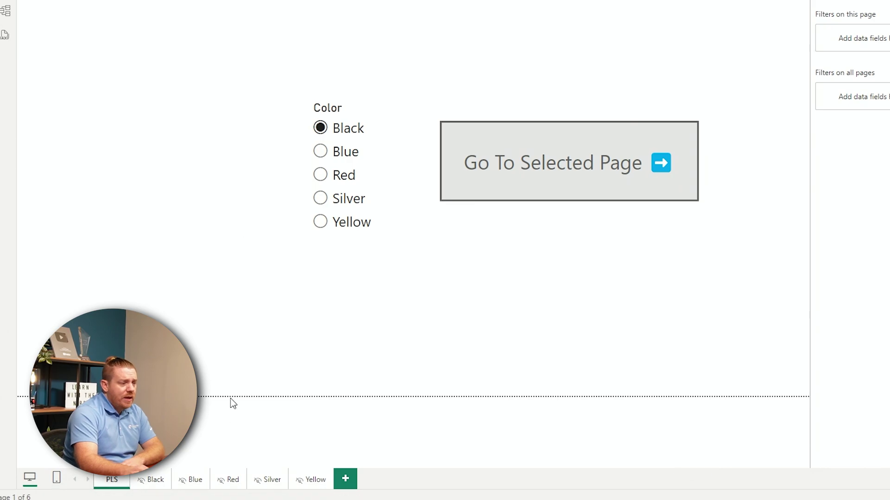
pyautogui.click(188, 482)
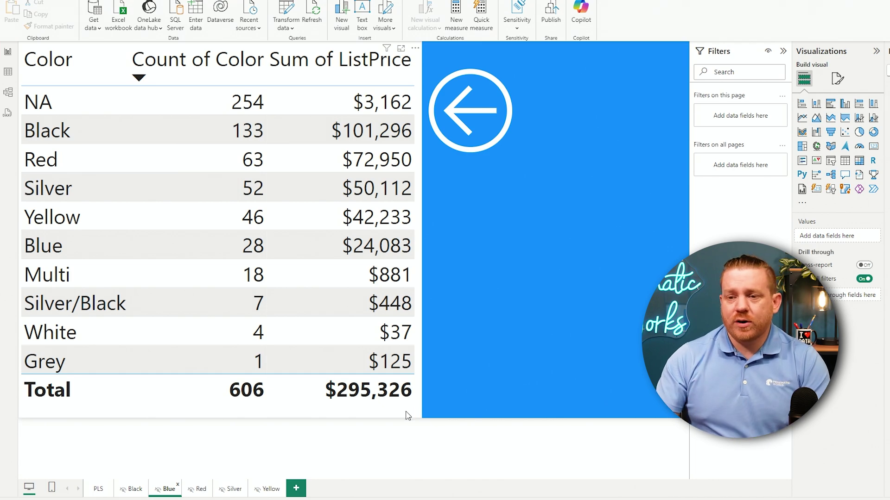
# Switch back to the PLS report in the incognito Chrome window and check which account is signed in.
pyautogui.click(610, 490)
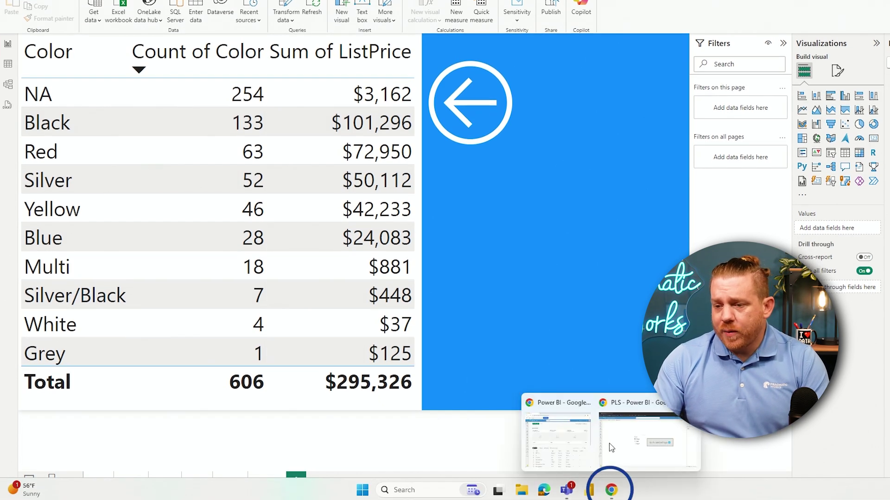
pyautogui.click(621, 443)
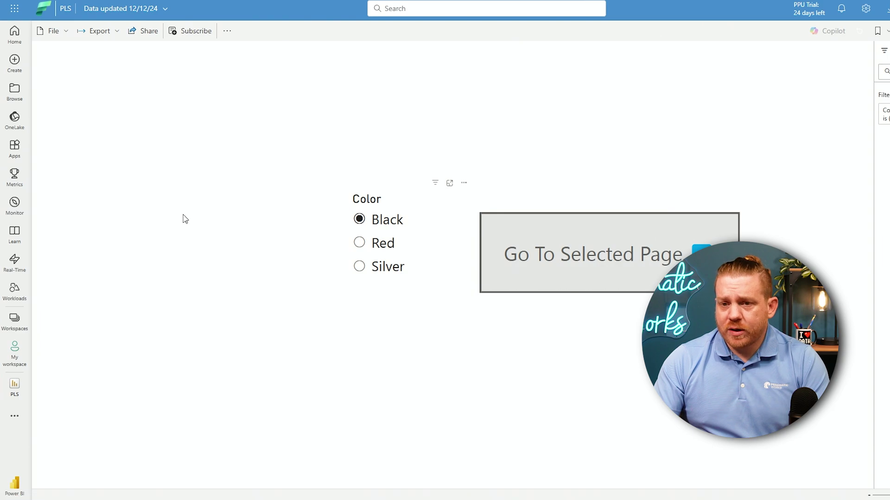
pyautogui.click(880, 9)
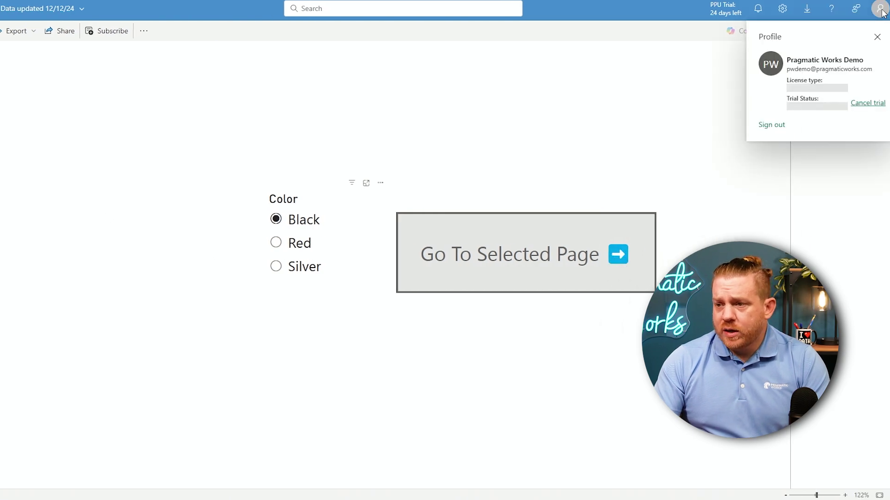
pyautogui.click(881, 11)
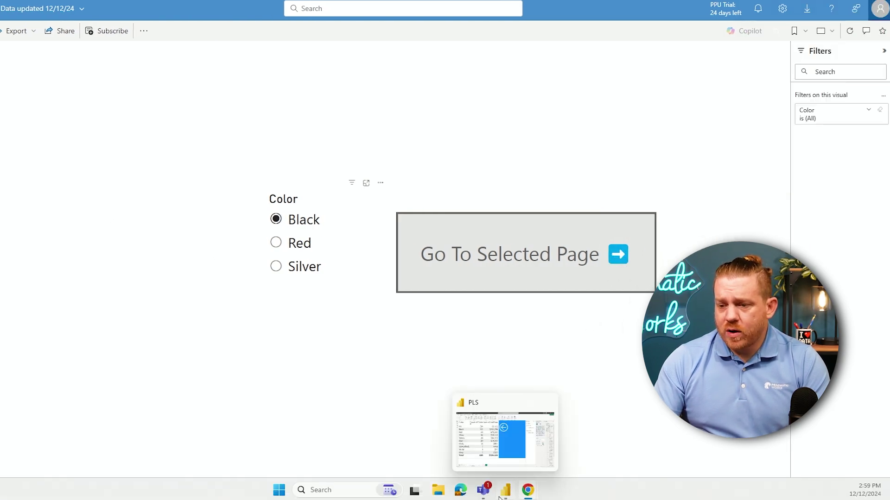
# Switch to the other Chrome window on the Power BI home page and check its signed-in account.
pyautogui.moveTo(528, 495)
pyautogui.click(486, 449)
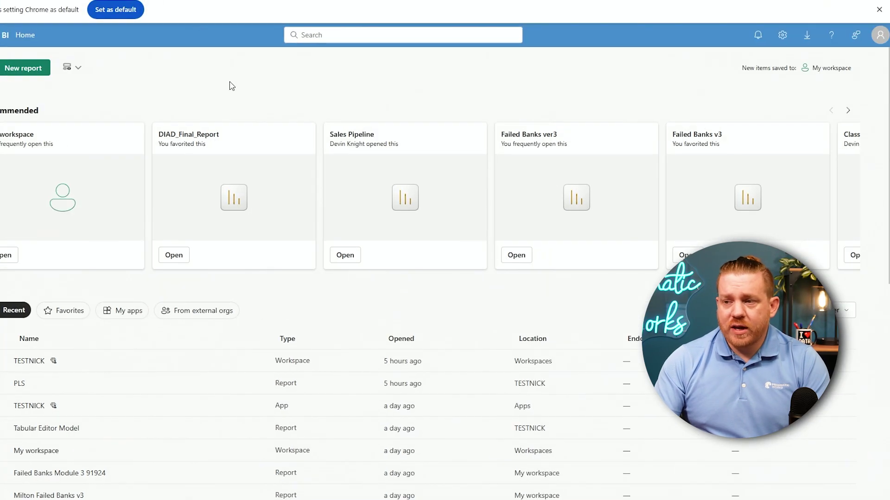
pyautogui.click(880, 35)
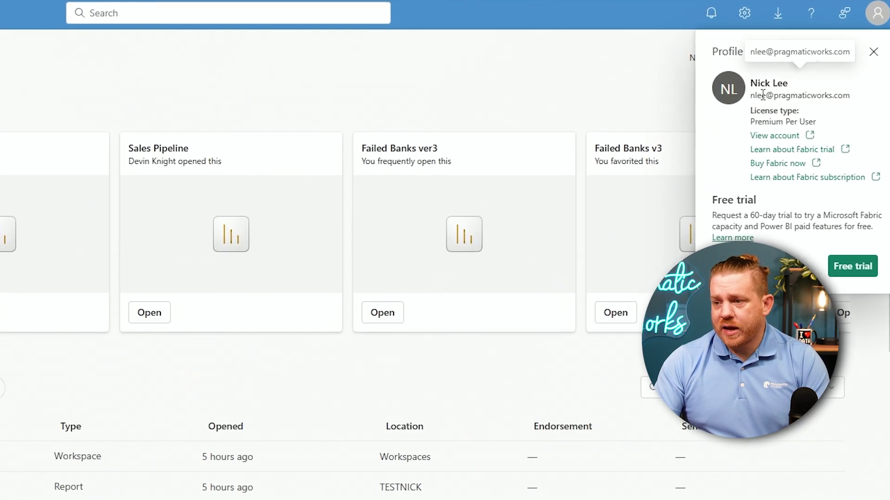
pyautogui.click(877, 13)
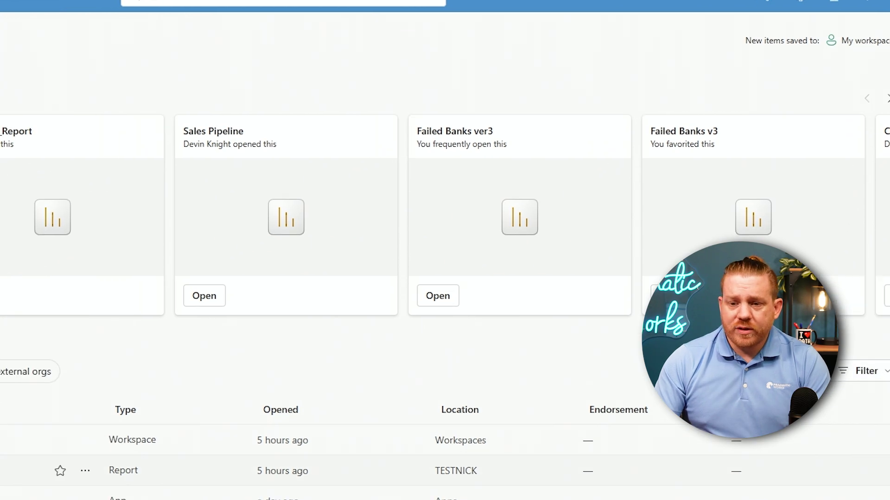
# Open the PLS report from the recent items, choose Blue as the color and go to the selected page.
pyautogui.click(141, 357)
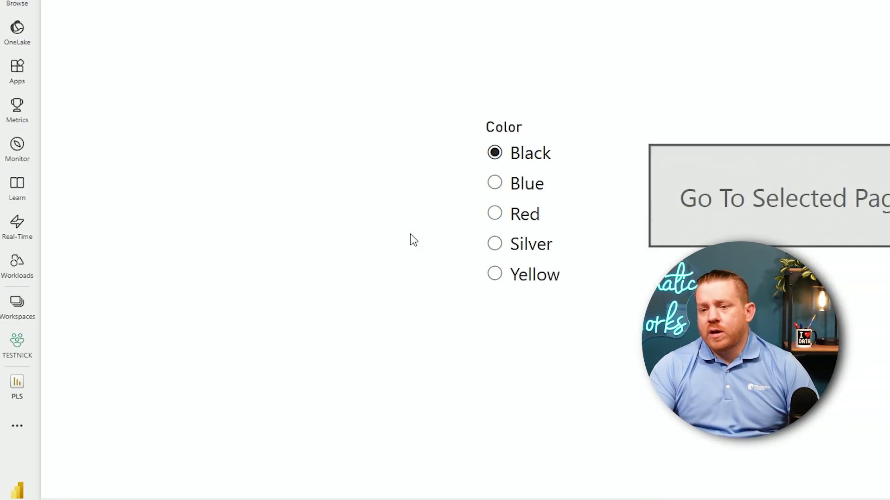
pyautogui.click(510, 178)
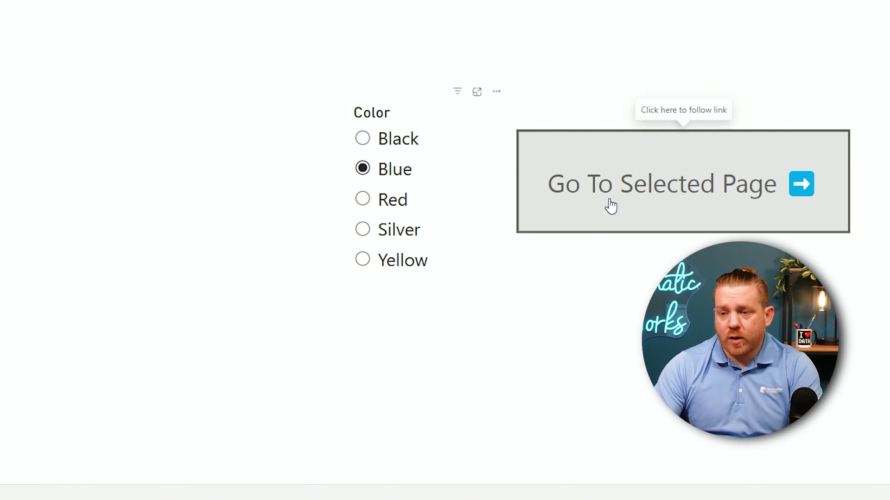
pyautogui.click(624, 201)
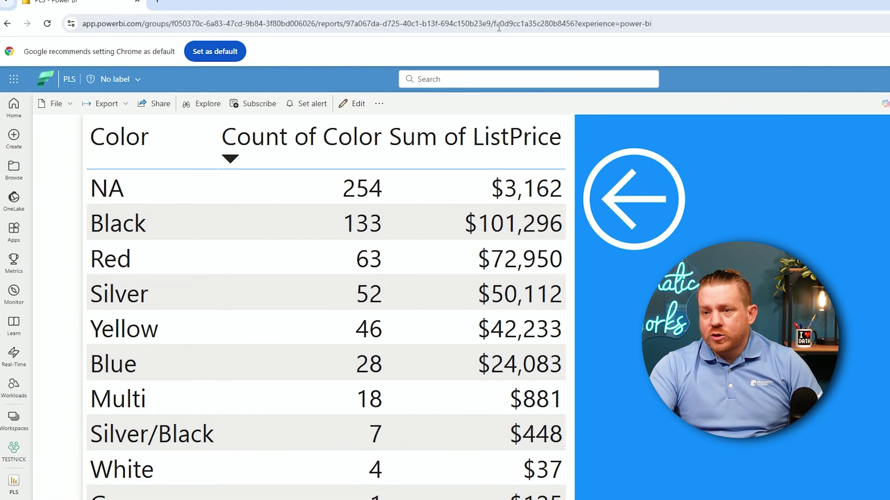
# Copy the Blue page's web address and load it in a new tab of the incognito Chrome window.
pyautogui.click(514, 25)
pyautogui.hotkey('ctrl', 'c')
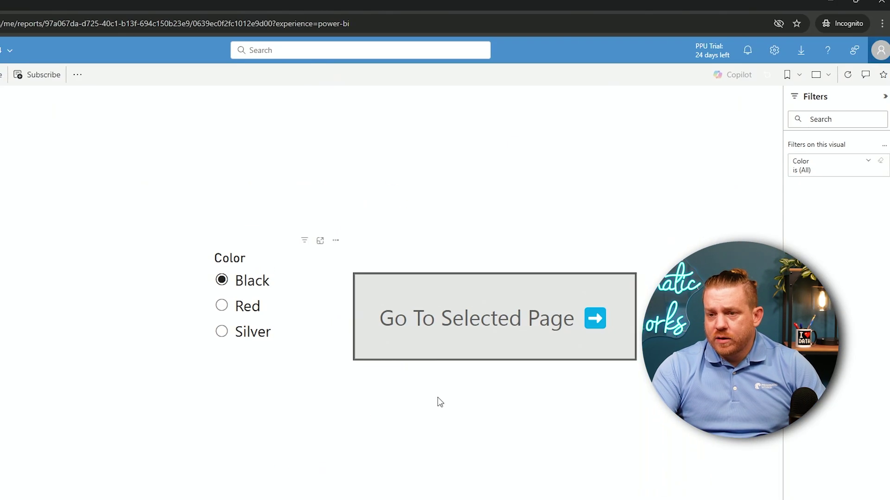
pyautogui.click(881, 51)
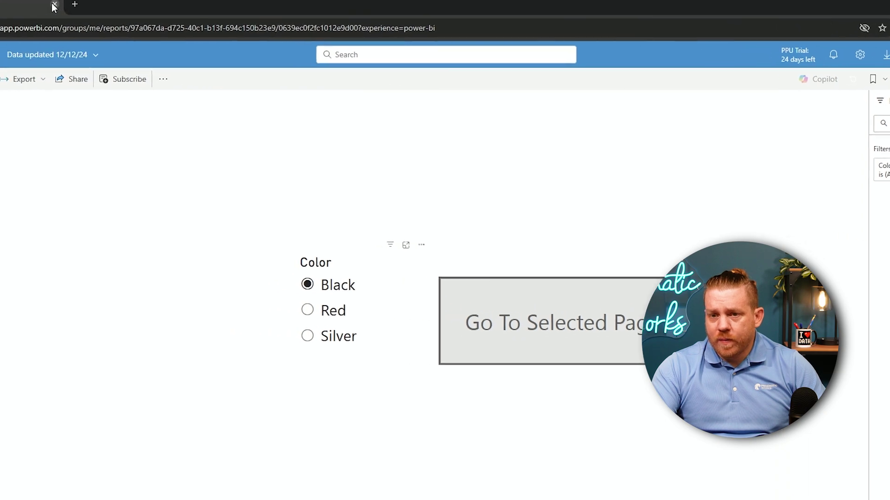
pyautogui.click(157, 9)
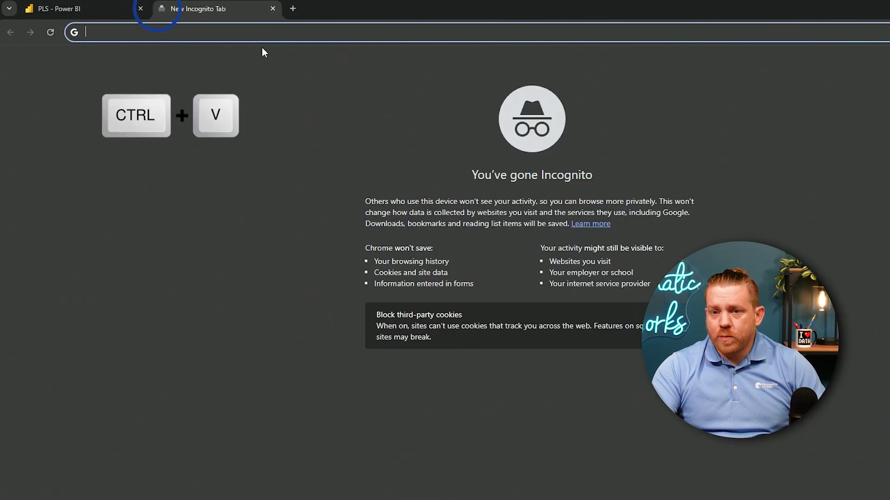
pyautogui.hotkey('ctrl', 'v')
pyautogui.press('Return')
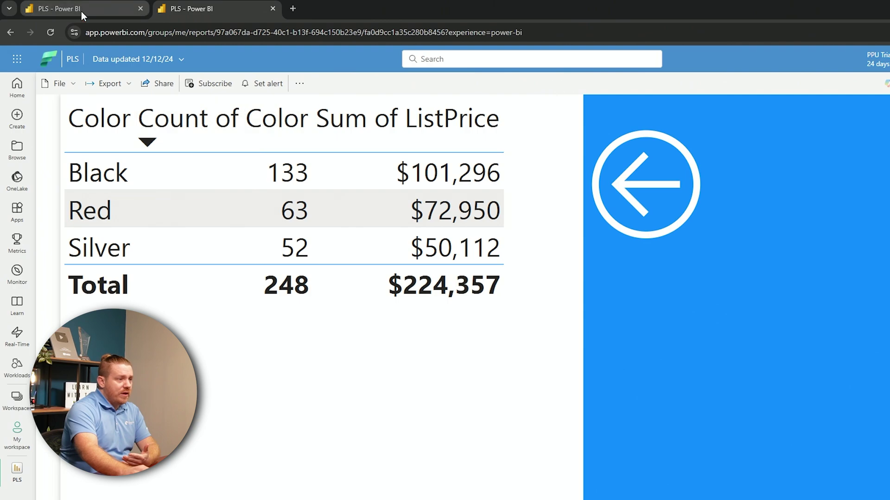
# Return to the report's start page in the first tab and cycle through its color options, ending on Black.
pyautogui.click(44, 9)
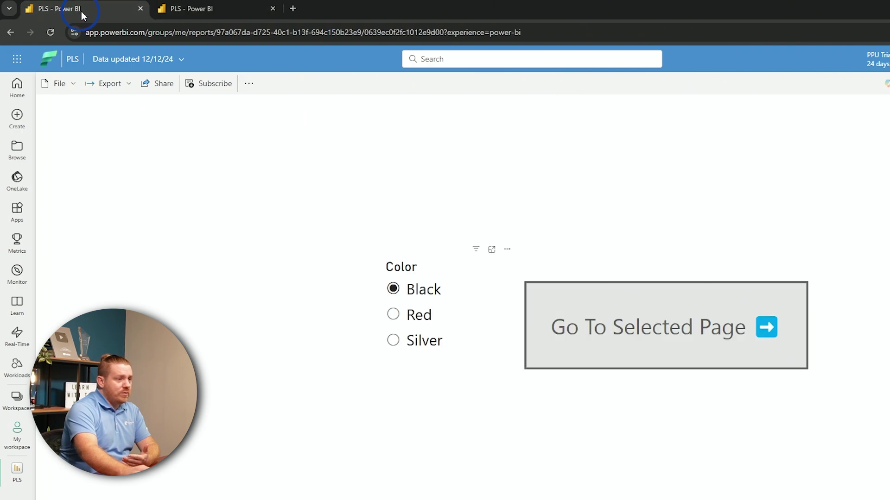
pyautogui.click(407, 317)
pyautogui.click(414, 342)
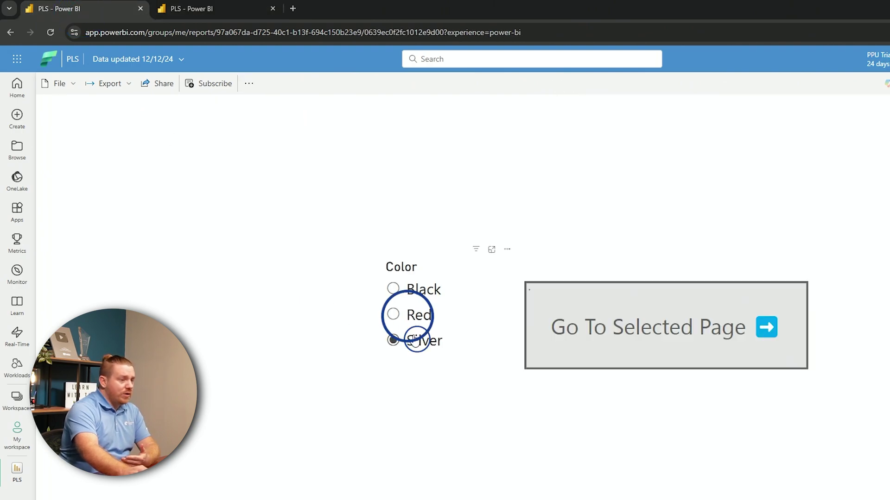
pyautogui.click(415, 315)
pyautogui.click(418, 290)
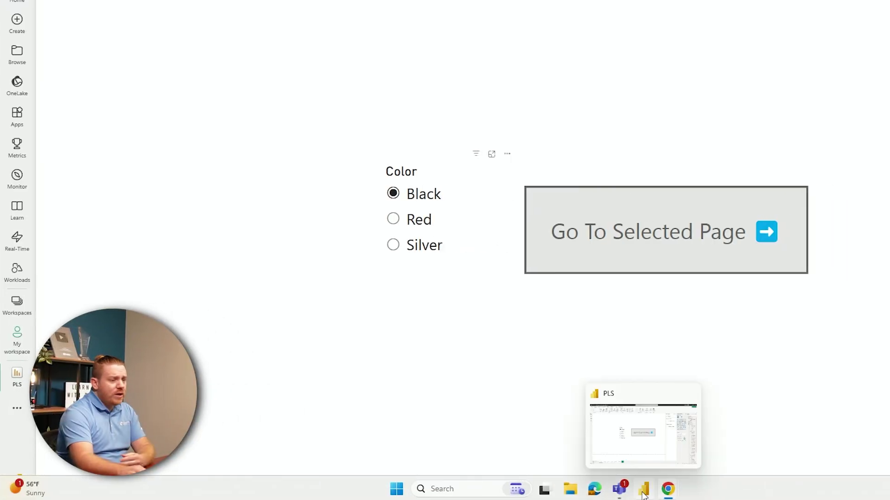
# Switch to the PLS report in Power BI Desktop and create a security role named Blue Page Block.
pyautogui.click(632, 450)
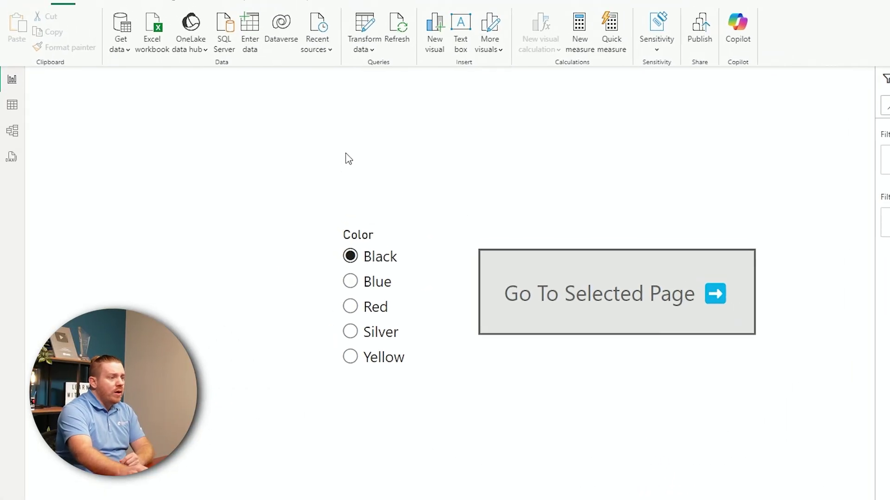
pyautogui.click(165, 1)
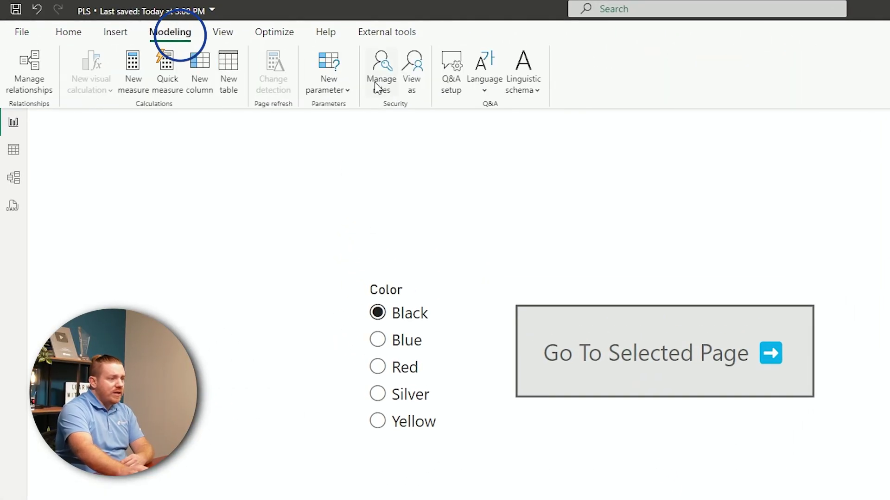
pyautogui.click(375, 84)
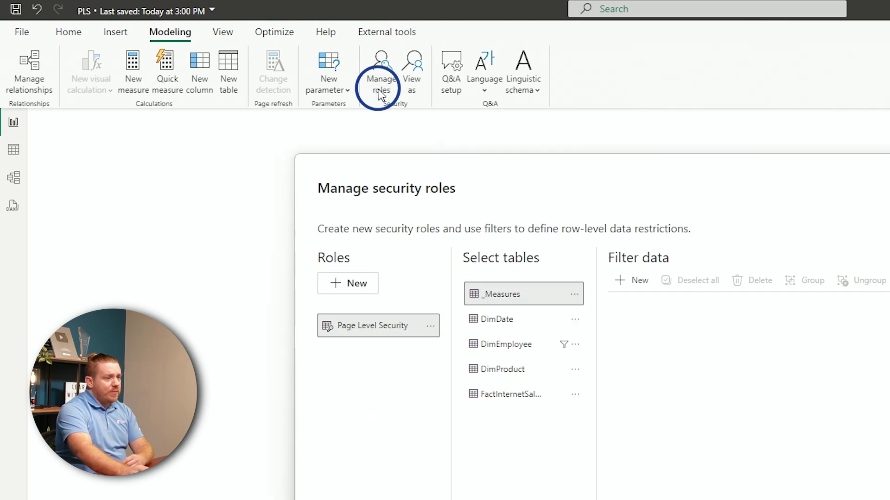
pyautogui.click(353, 290)
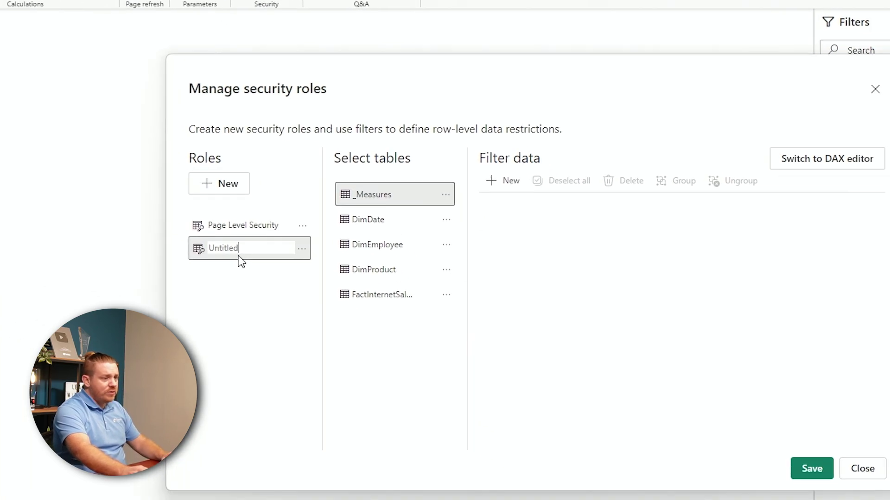
pyautogui.doubleClick(233, 247)
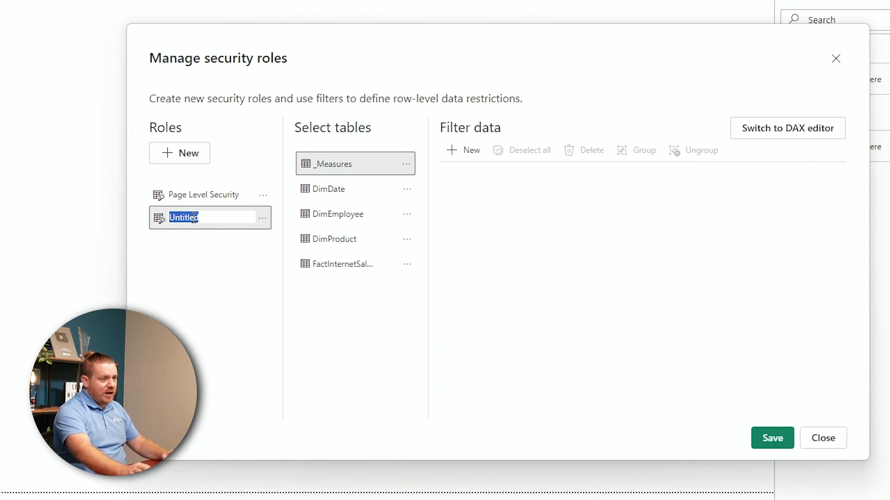
pyautogui.write('B')
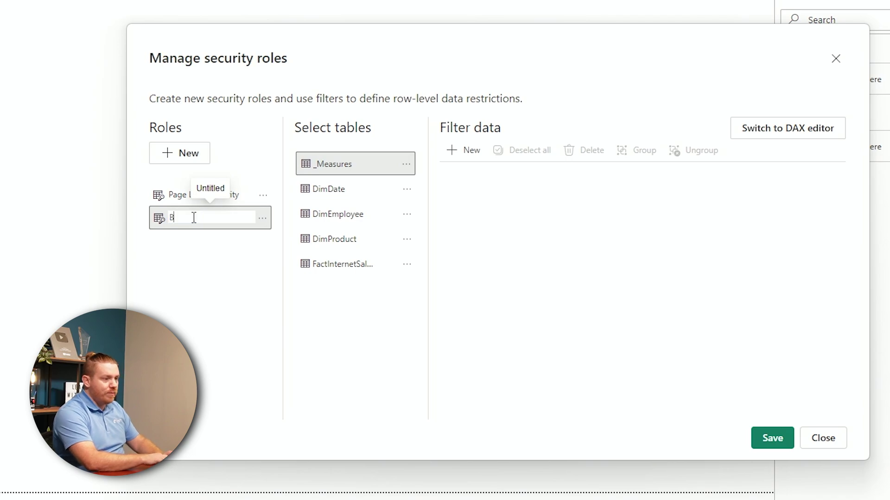
pyautogui.write('lue Page B')
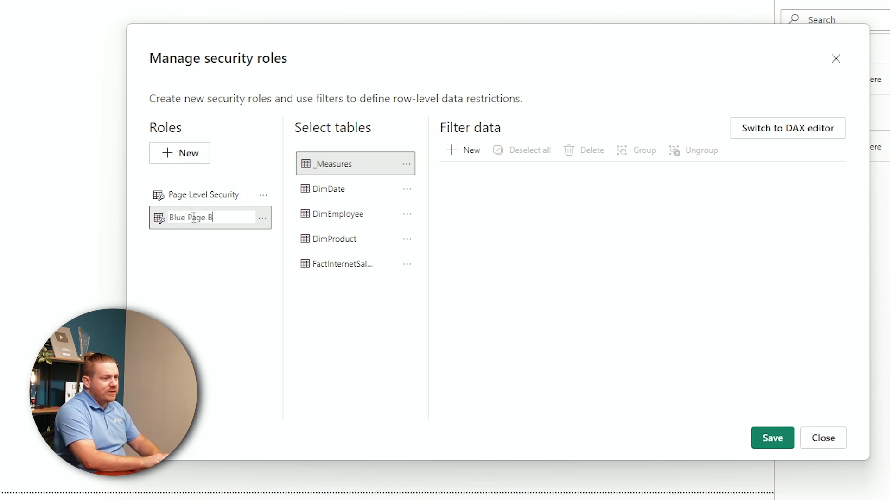
pyautogui.write('lock')
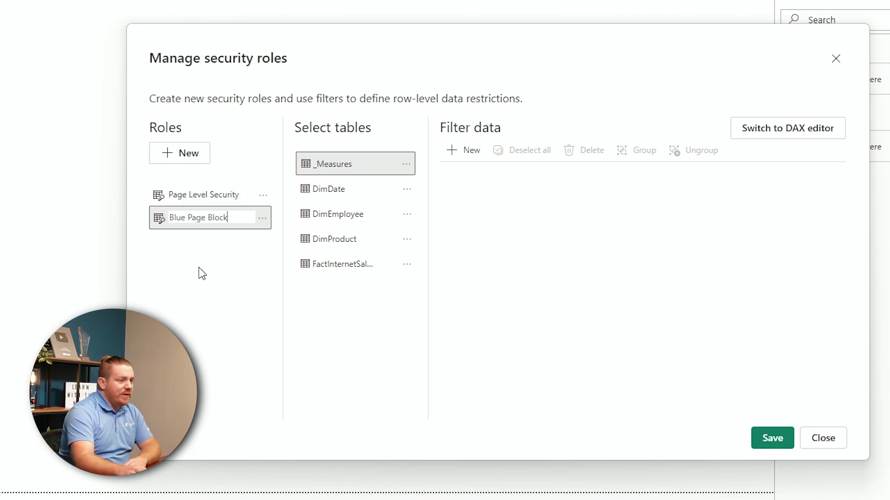
pyautogui.click(199, 269)
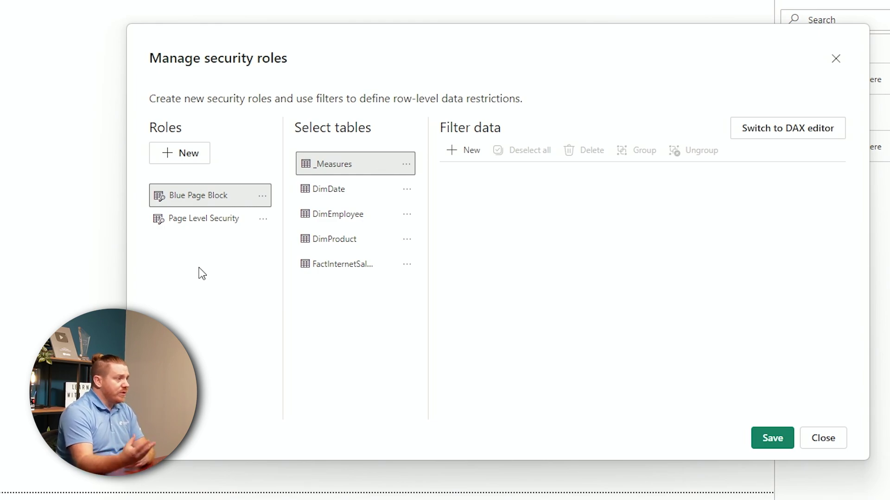
# Review the DimEmployee table's filter expression in the Page Level Security role.
pyautogui.click(209, 217)
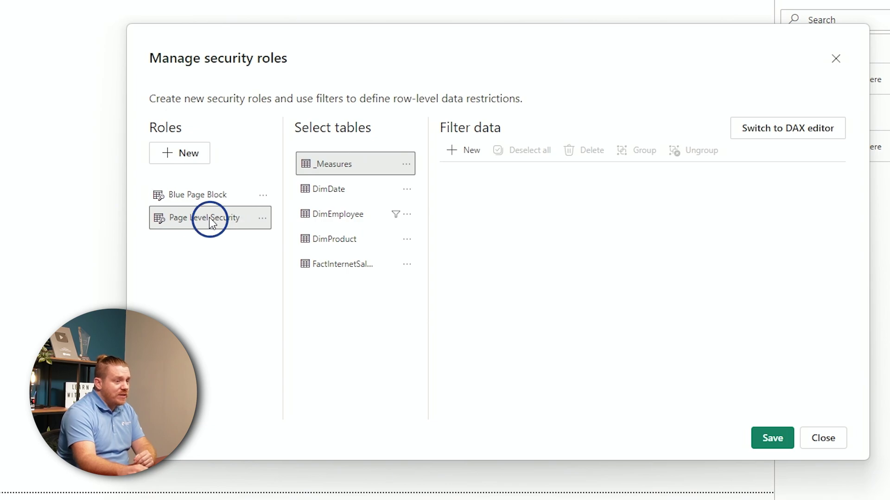
pyautogui.click(353, 213)
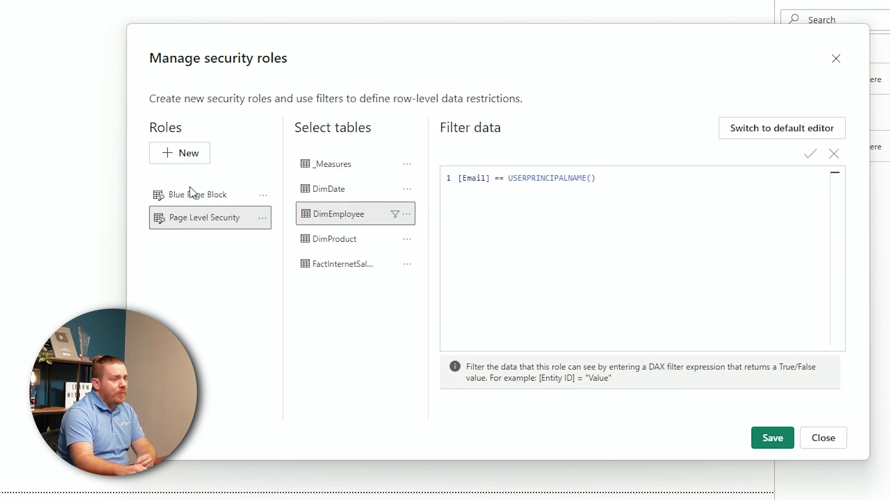
# Save the security roles, leaving the Blue Page Block role without a table filter, and close the role manager.
pyautogui.click(202, 196)
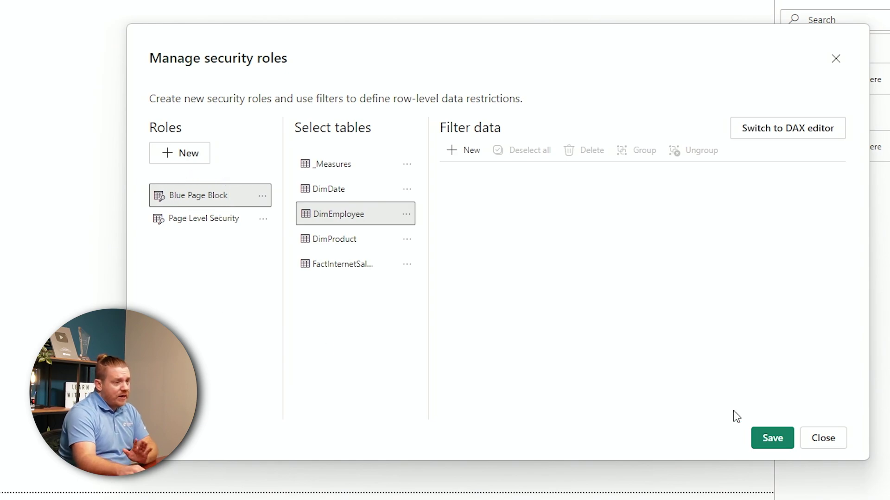
pyautogui.click(766, 446)
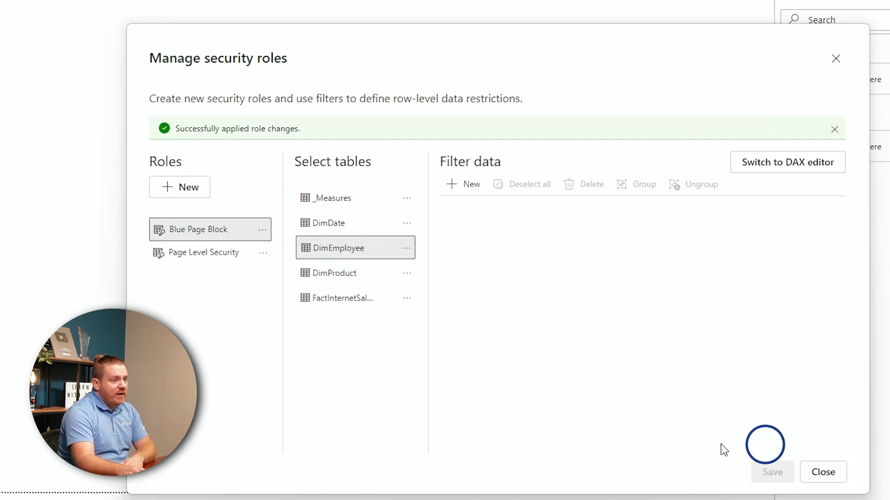
pyautogui.click(821, 473)
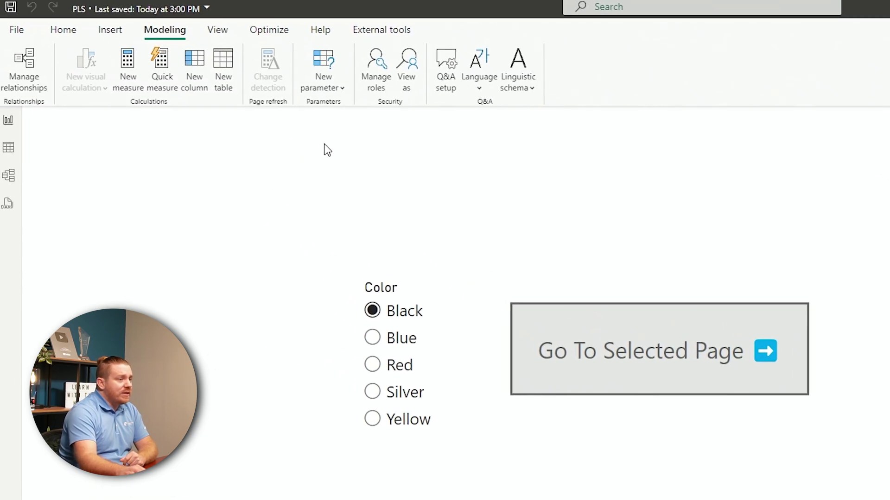
# Open the PLS model in Tabular Editor 3 and select the ListPrice column of the DimProduct table.
pyautogui.click(381, 37)
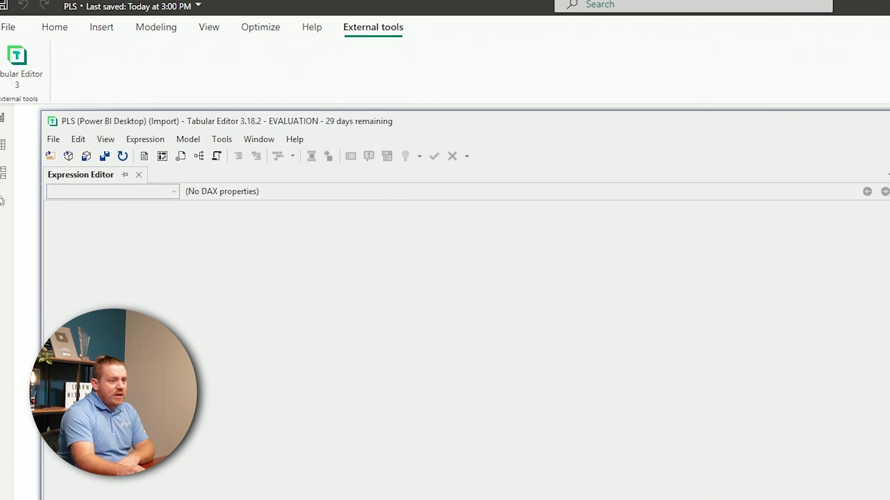
pyautogui.scroll(3, 840, 236)
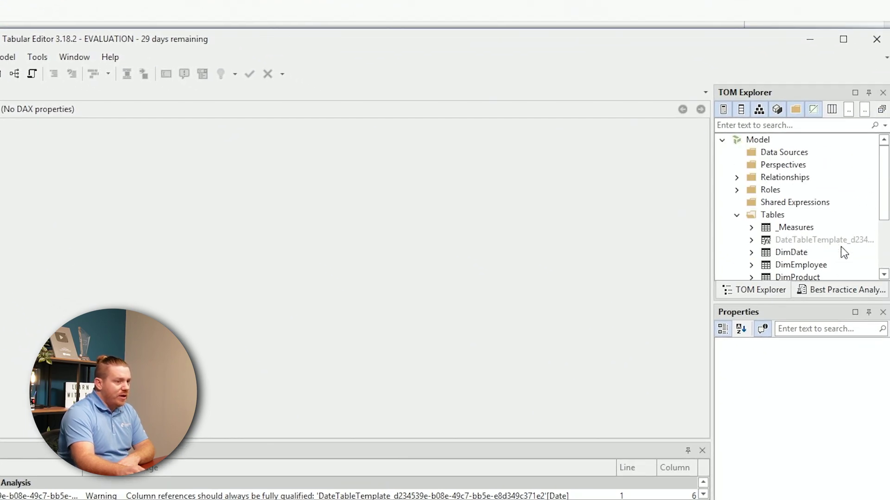
pyautogui.scroll(-2, 840, 247)
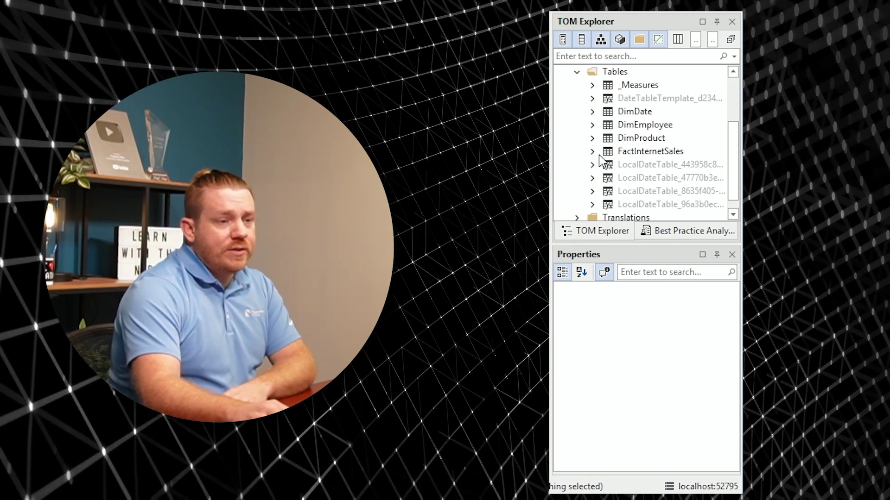
pyautogui.click(592, 138)
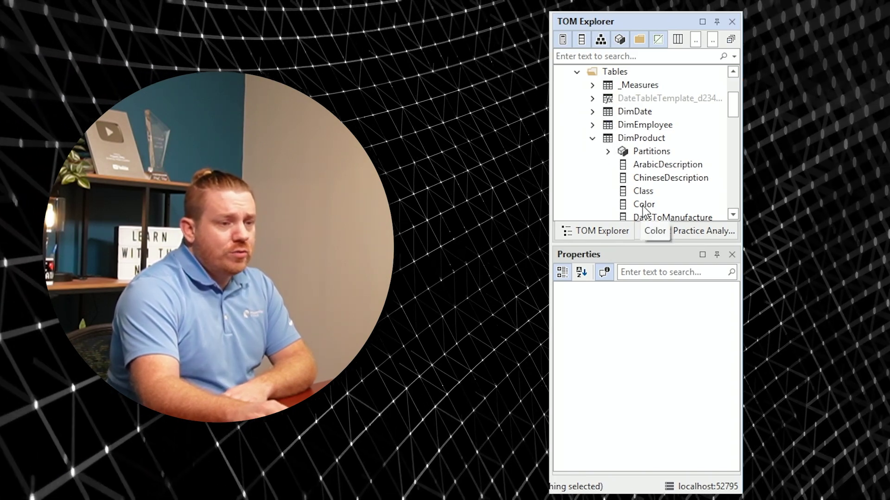
pyautogui.scroll(-2, 665, 199)
pyautogui.scroll(-3, 665, 199)
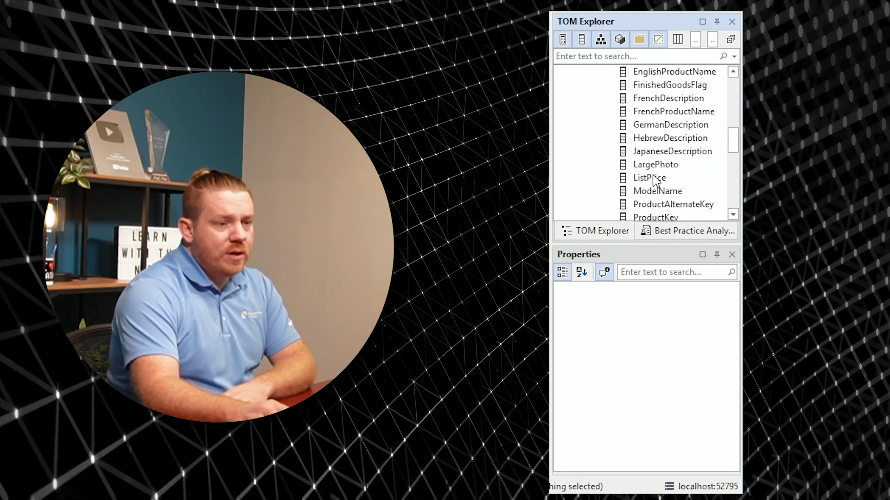
pyautogui.click(652, 179)
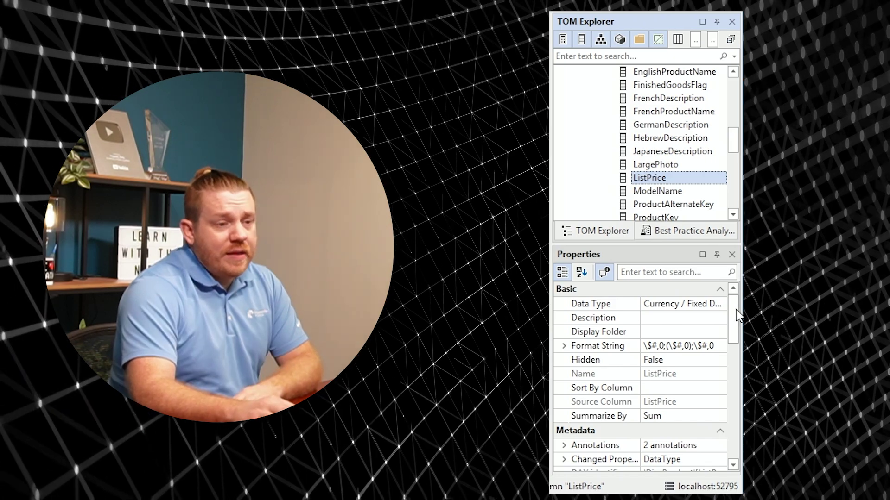
# Expand the Object Level Security property of the ListPrice column and widen the property names so the role names are readable.
pyautogui.moveTo(734, 309); pyautogui.dragTo(732, 431)
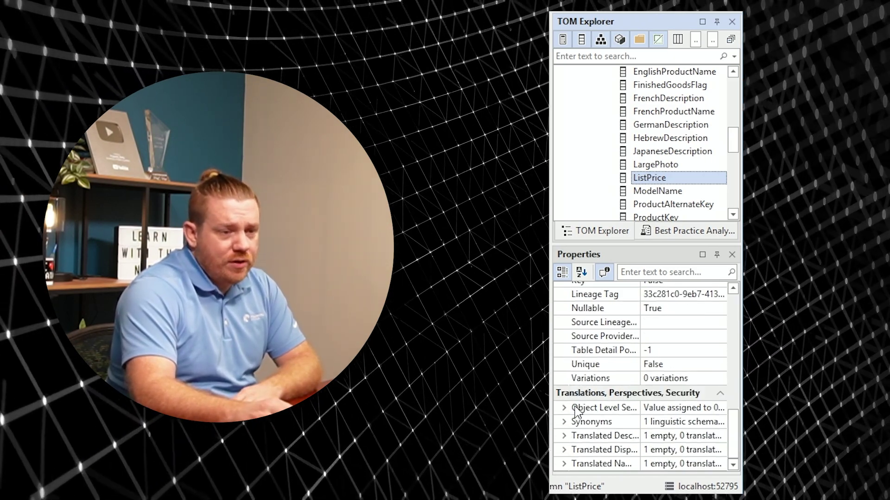
pyautogui.click(575, 408)
pyautogui.click(565, 408)
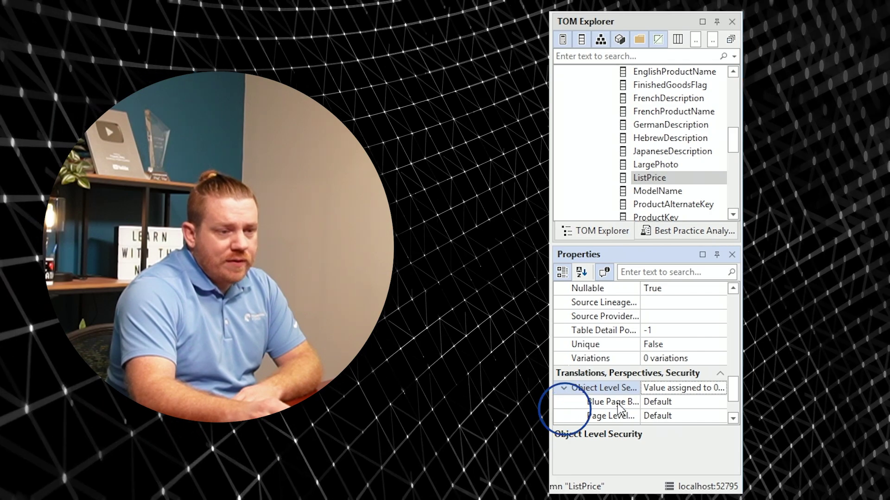
pyautogui.scroll(-2, 621, 384)
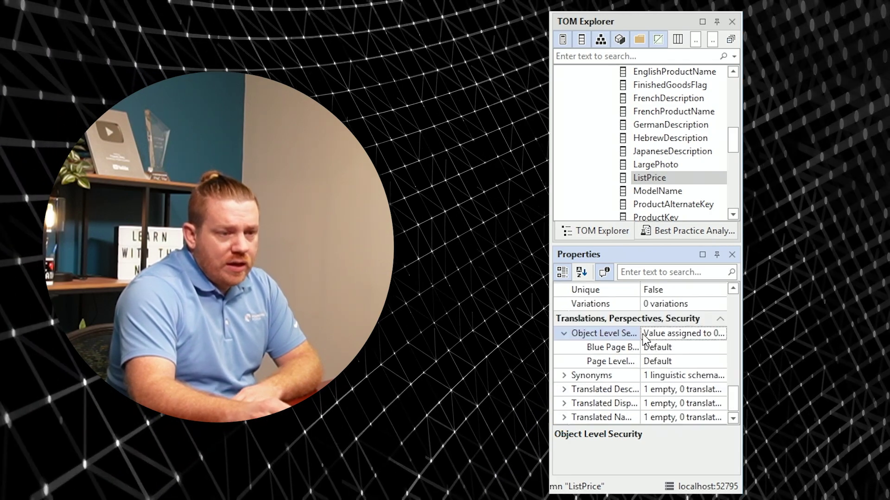
pyautogui.moveTo(640, 333); pyautogui.dragTo(662, 333)
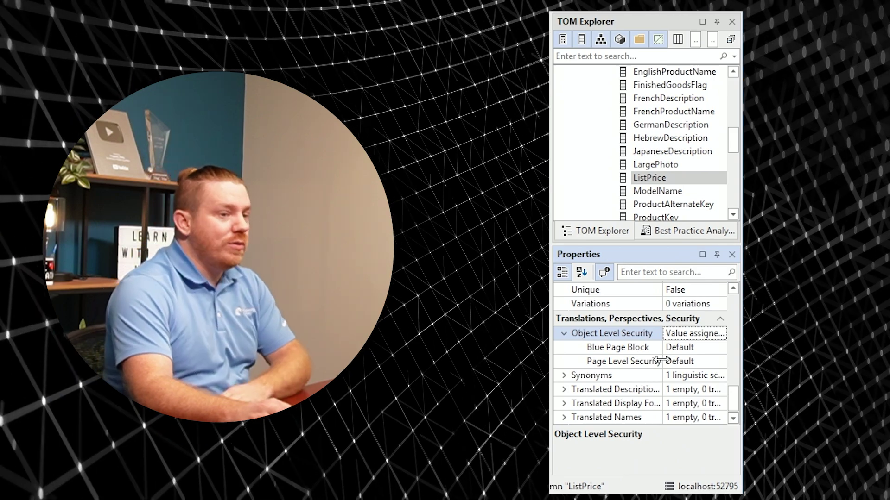
# Set the ListPrice column's object-level security to None for the Blue Page Block role and save the change to the model.
pyautogui.click(699, 348)
pyautogui.click(720, 348)
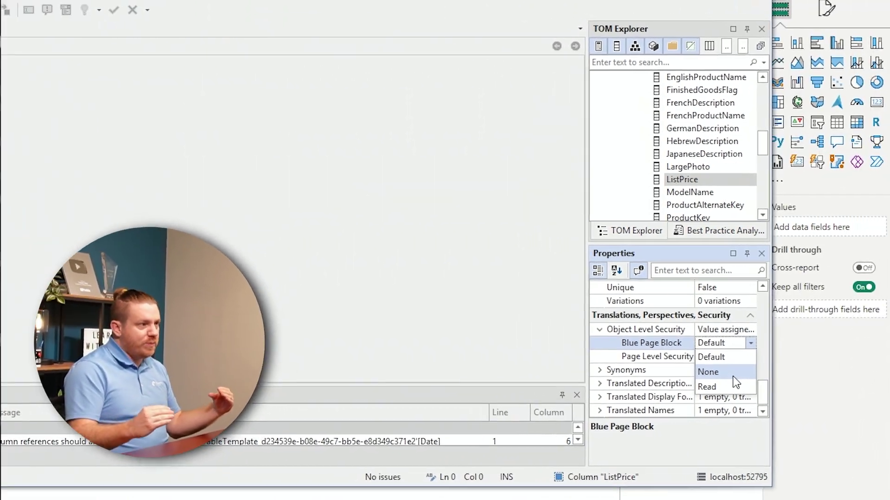
pyautogui.click(704, 382)
pyautogui.click(751, 374)
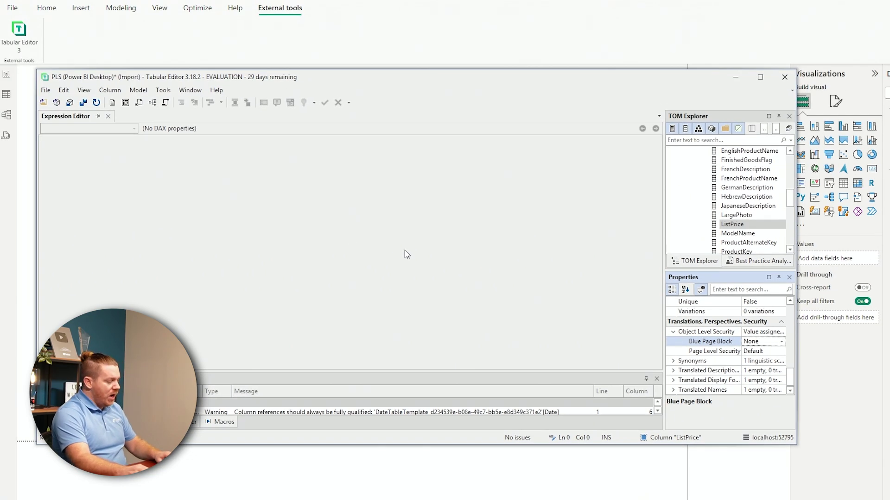
pyautogui.hotkey('ctrl', 's')
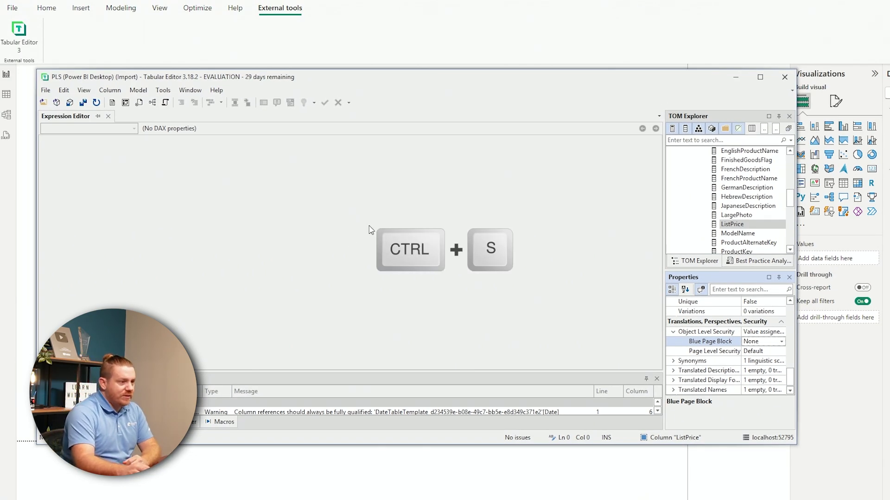
# Switch back to Power BI Desktop and save the PLS report.
pyautogui.click(325, 44)
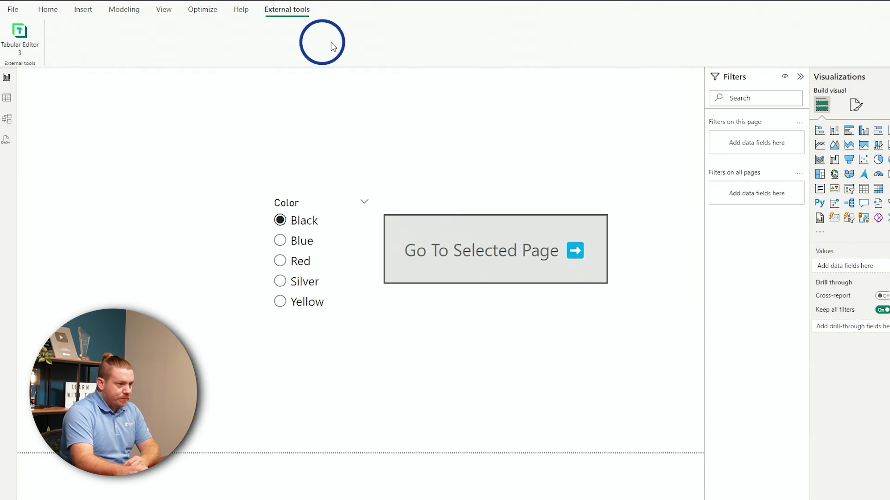
pyautogui.click(52, 33)
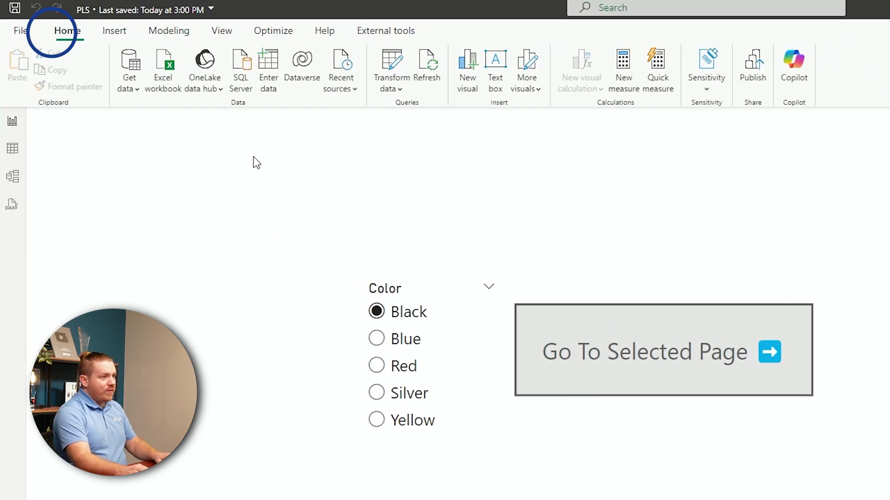
pyautogui.hotkey('ctrl', 's')
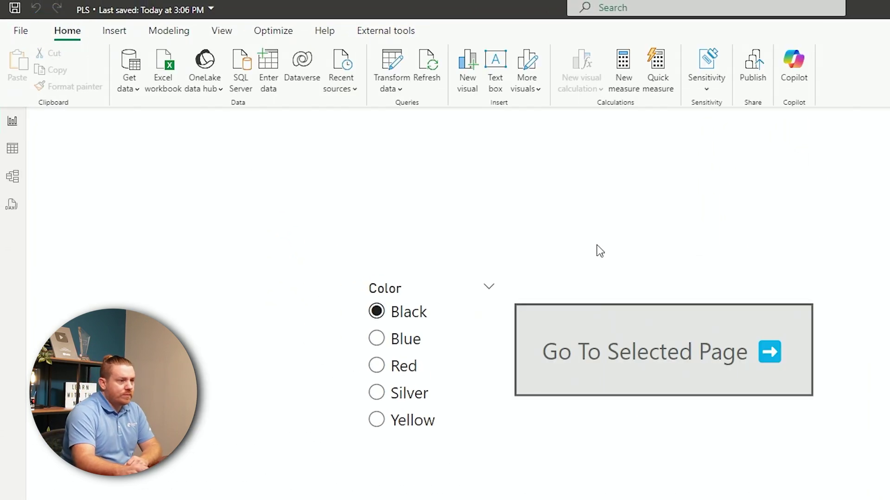
# Publish the PLS report to the TESTNICK workspace.
pyautogui.click(752, 77)
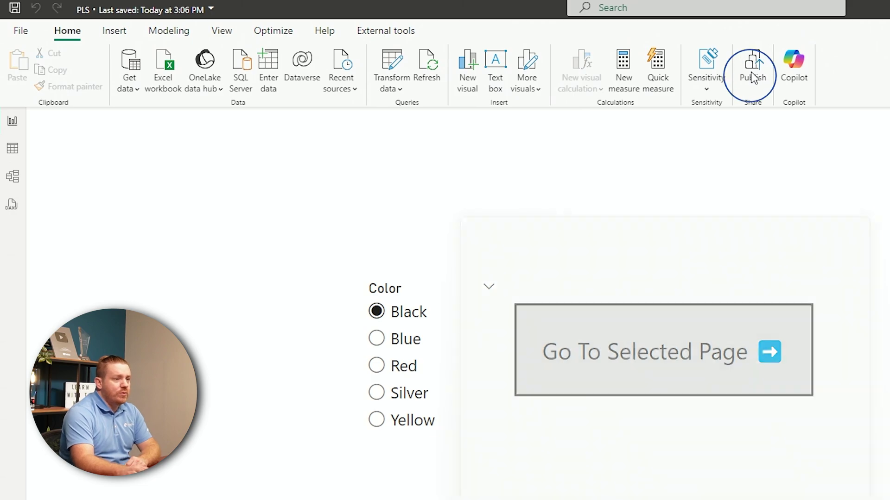
pyautogui.scroll(-3, 627, 413)
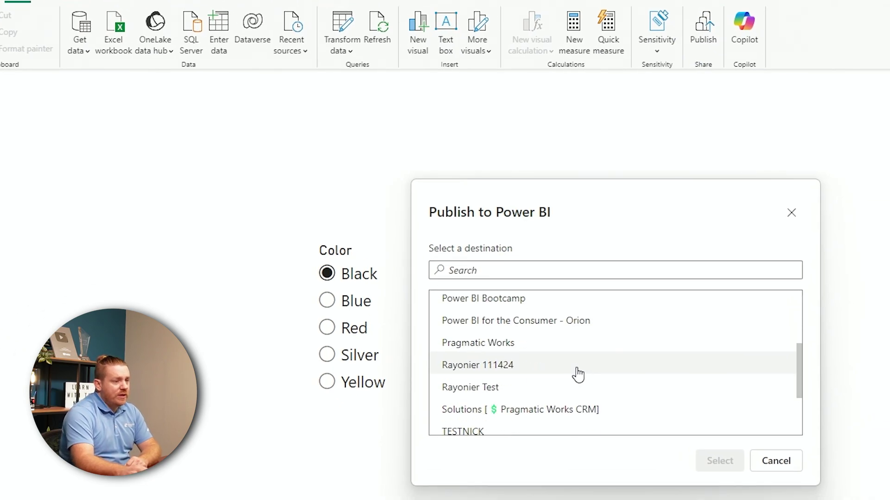
pyautogui.scroll(-2, 556, 377)
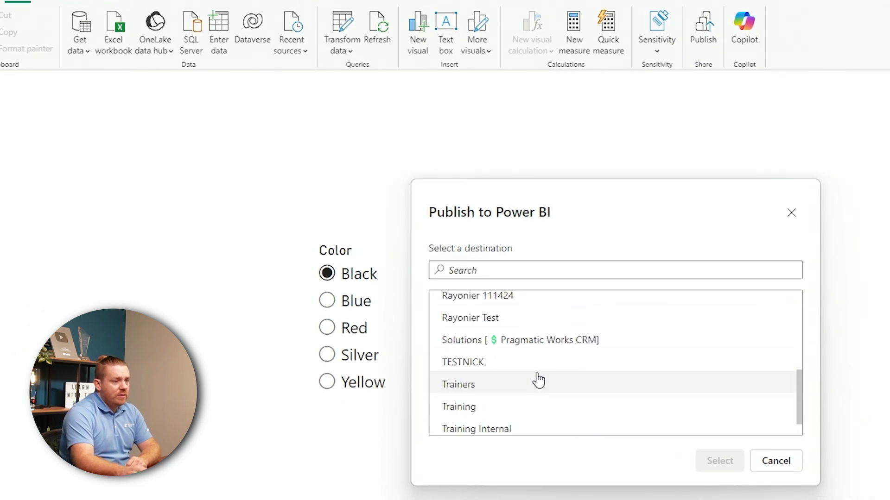
pyautogui.click(538, 365)
pyautogui.click(726, 461)
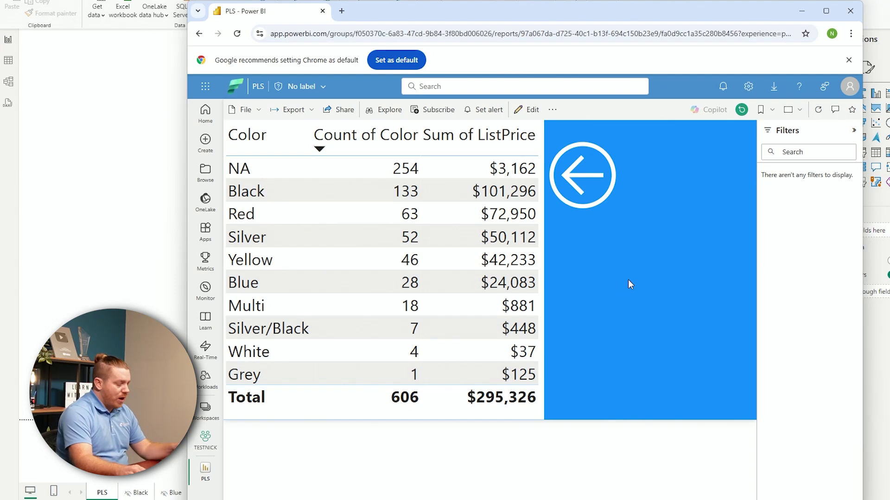
# Refresh the Blue page of the published report in the regular Chrome window and copy its web address.
pyautogui.press('F5')
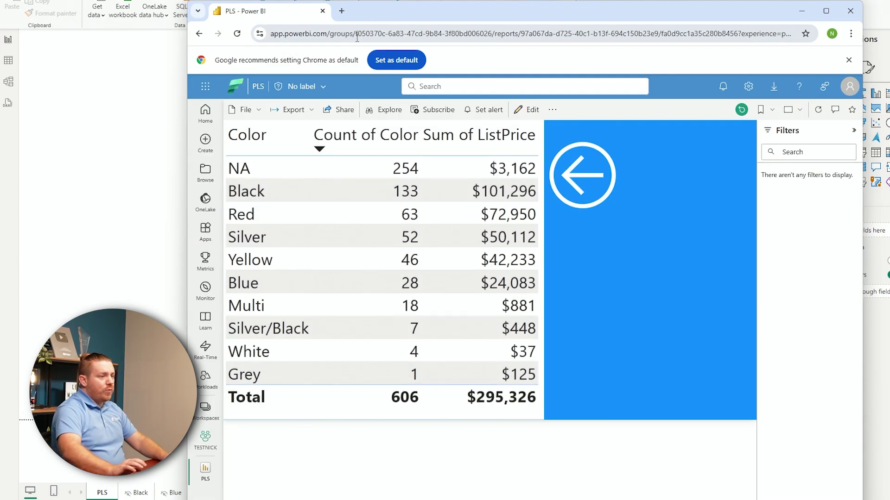
pyautogui.click(357, 38)
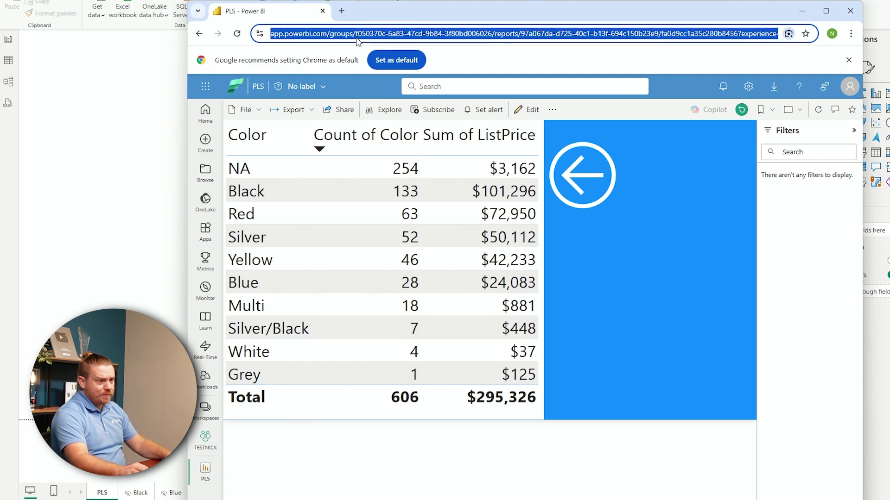
pyautogui.hotkey('ctrl', 'c')
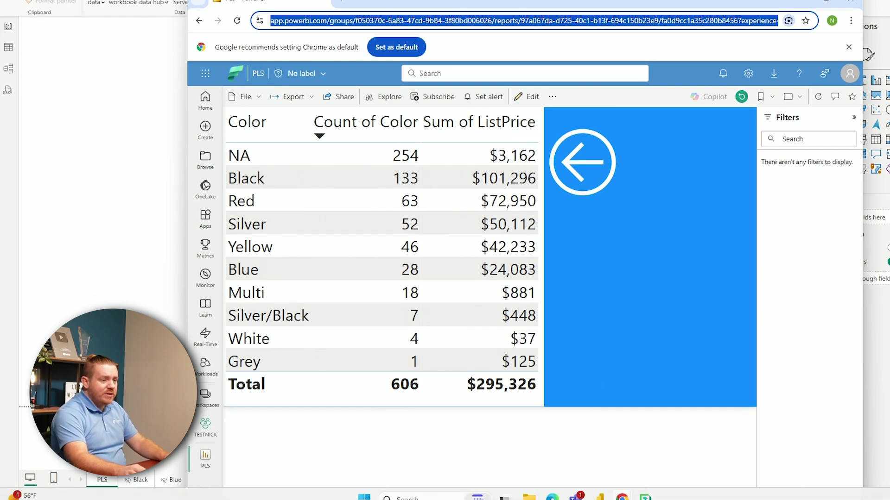
# Switch to the incognito Chrome window and load the copied Blue page address in its second tab.
pyautogui.click(622, 489)
pyautogui.click(670, 436)
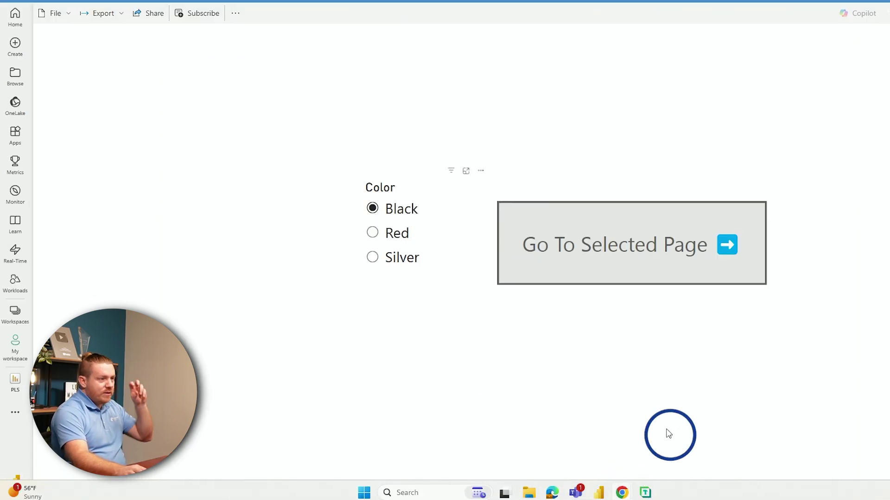
pyautogui.click(192, 3)
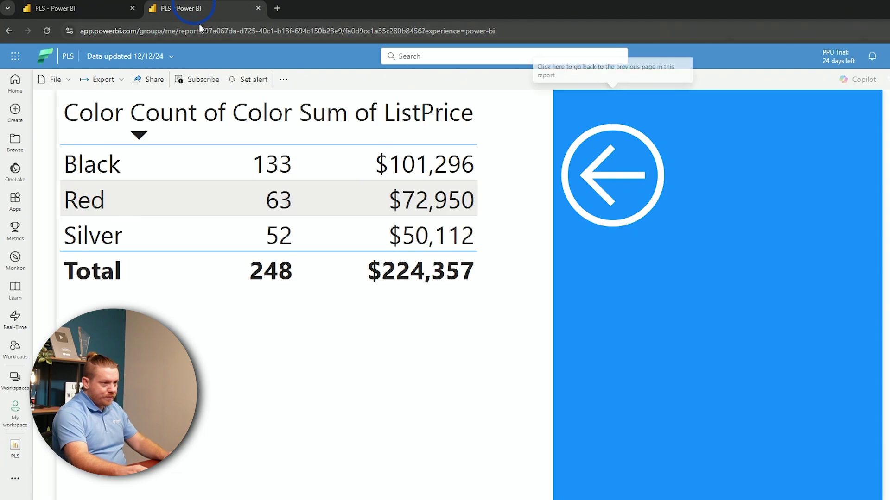
pyautogui.click(209, 29)
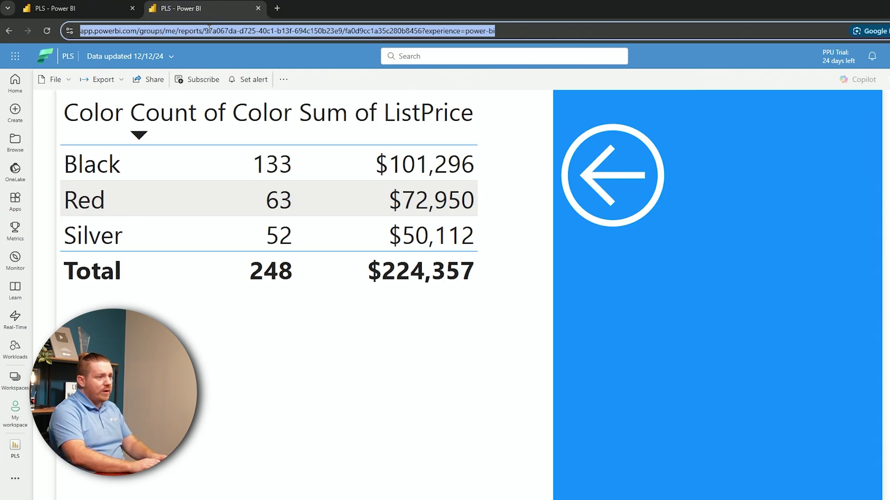
pyautogui.hotkey('ctrl', 'v')
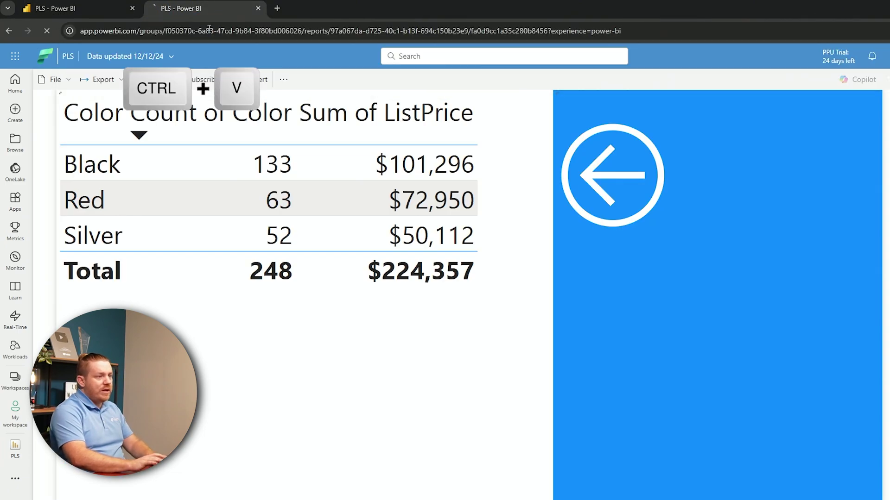
pyautogui.press('Return')
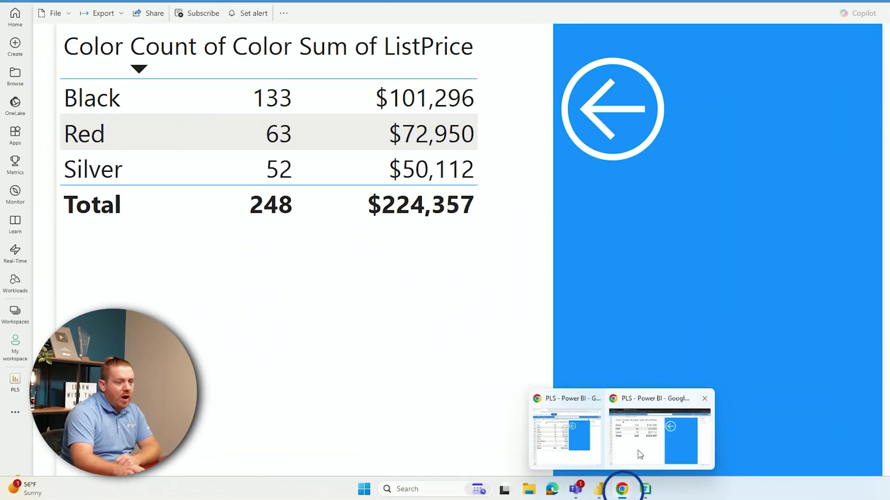
# Return to the regular Chrome window and open the security settings of the PLS semantic model in the TESTNICK workspace.
pyautogui.click(570, 447)
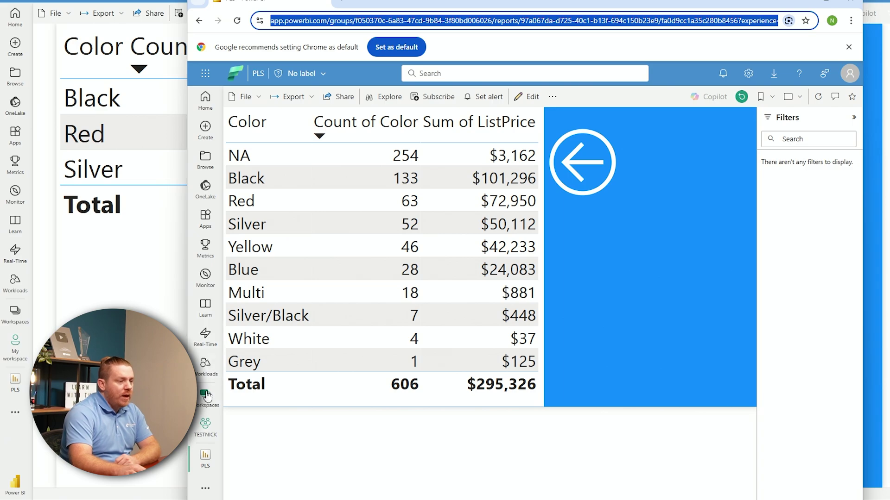
pyautogui.click(210, 430)
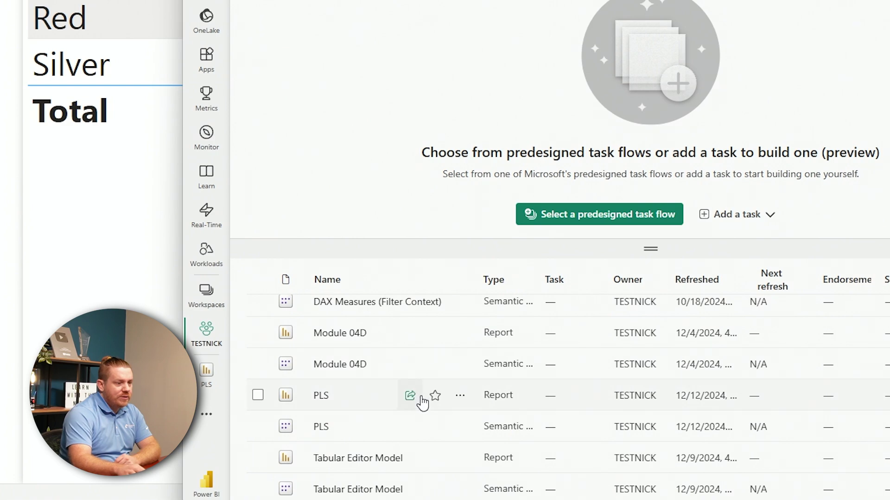
pyautogui.click(459, 427)
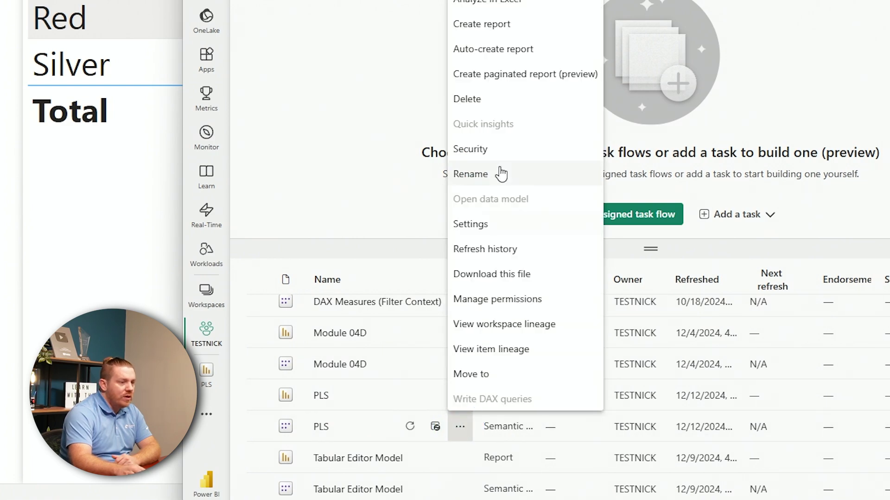
pyautogui.click(495, 151)
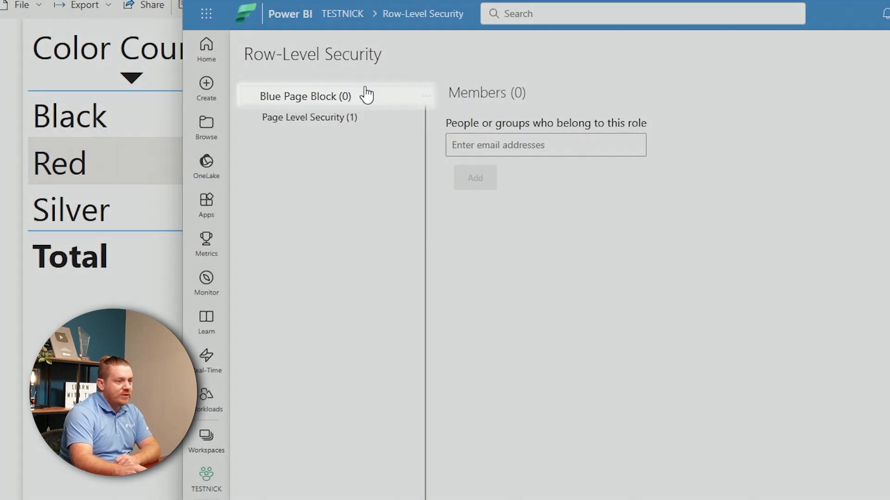
# Add the Pragmatic Works Demo account as a member of the Blue Page Block role.
pyautogui.click(366, 95)
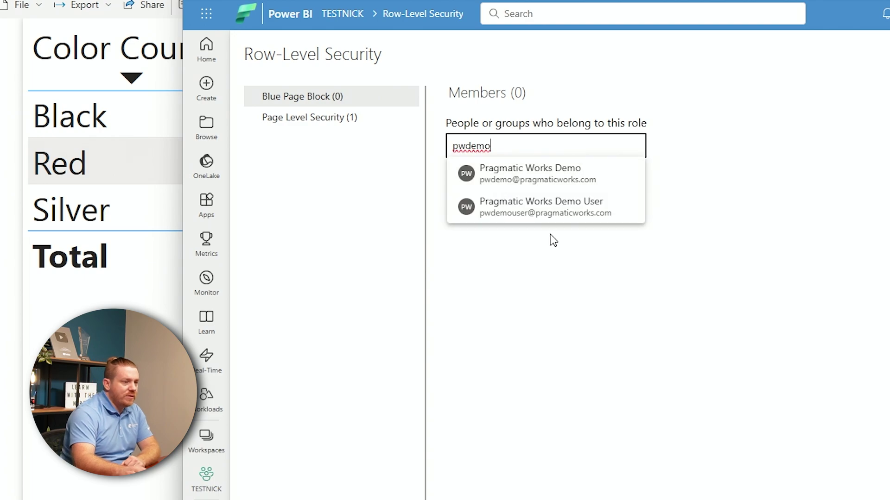
pyautogui.click(589, 174)
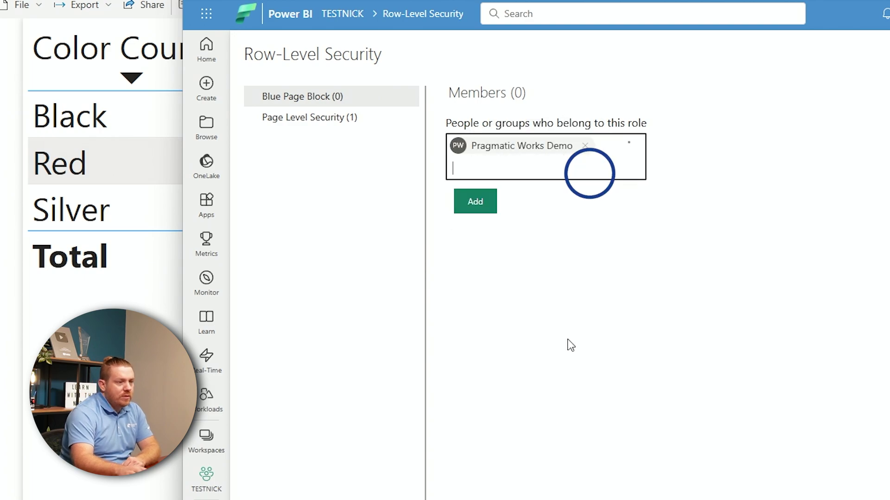
pyautogui.click(484, 209)
# Switch to the incognito Chrome window, reload the Blue page and expand the technical details of the load error.
pyautogui.click(498, 486)
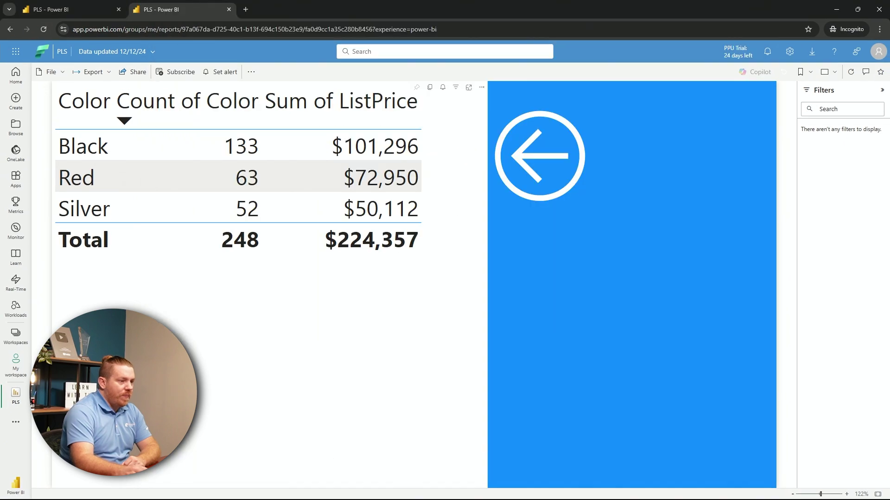
pyautogui.press('F5')
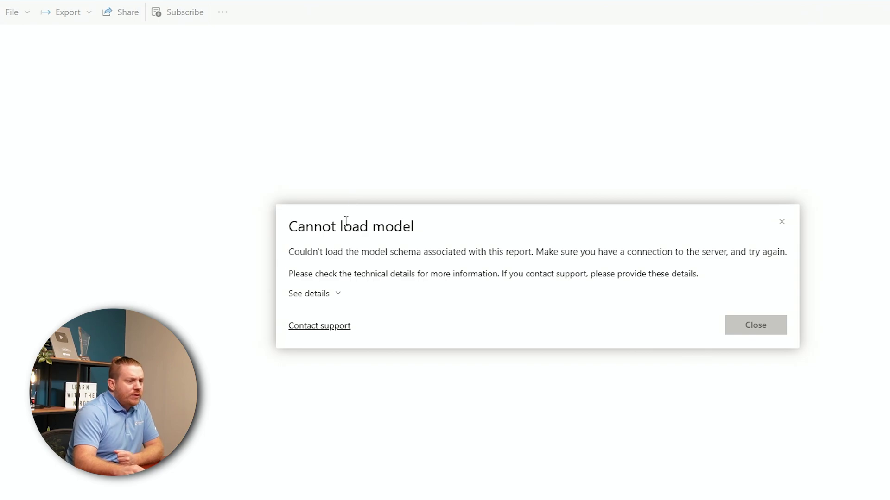
pyautogui.click(333, 299)
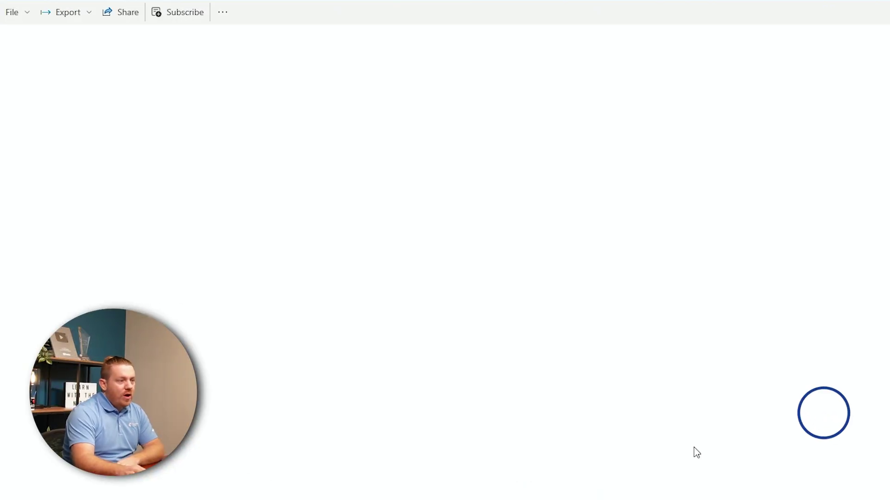
# In Tabular Editor, set ListPrice's object-level security to Default for Blue Page Block and None for Page Level Security, and save the model.
pyautogui.click(558, 489)
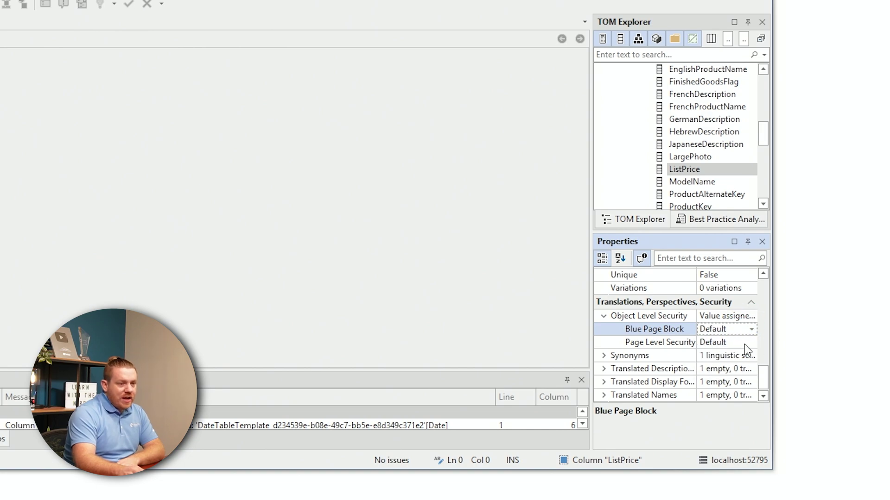
pyautogui.click(744, 344)
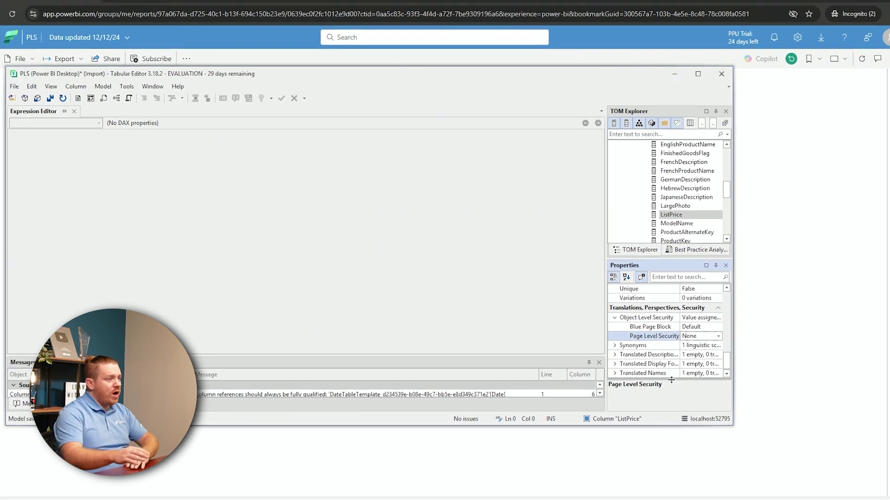
pyautogui.hotkey('ctrl', 's')
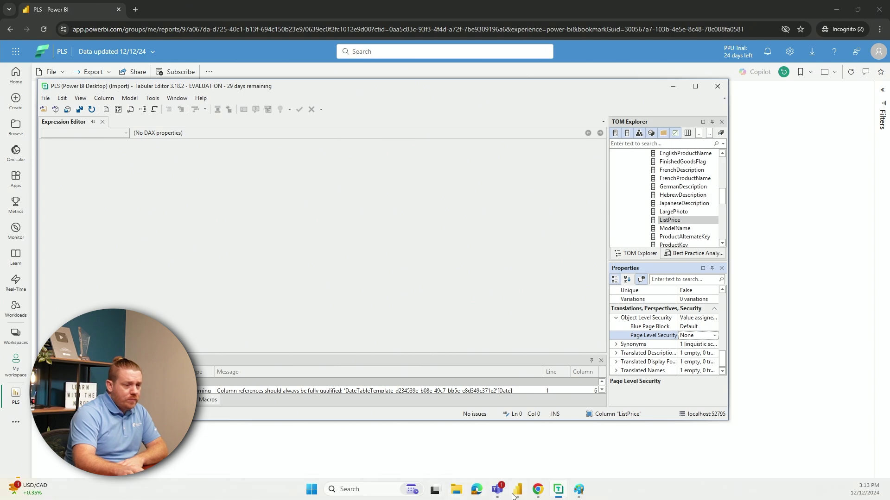
# Switch to Power BI Desktop, save the PLS report and publish it to the TESTNICK workspace, replacing the existing dataset.
pyautogui.click(518, 497)
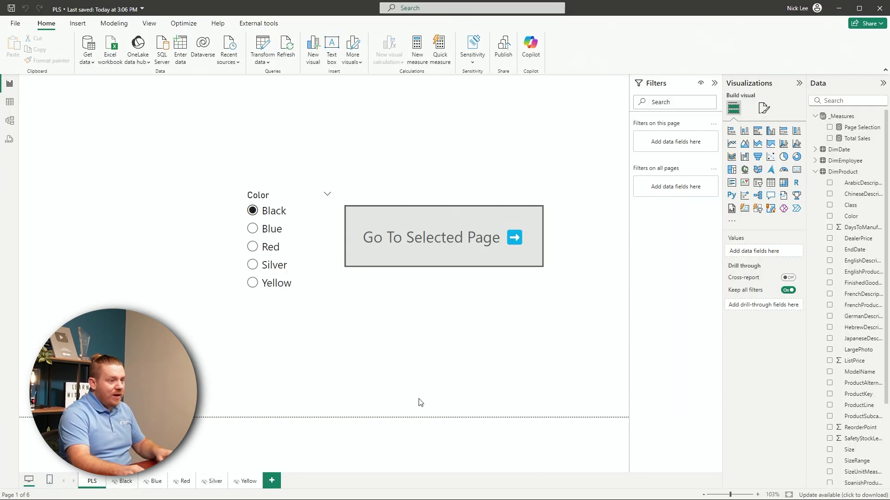
pyautogui.hotkey('ctrl', 's')
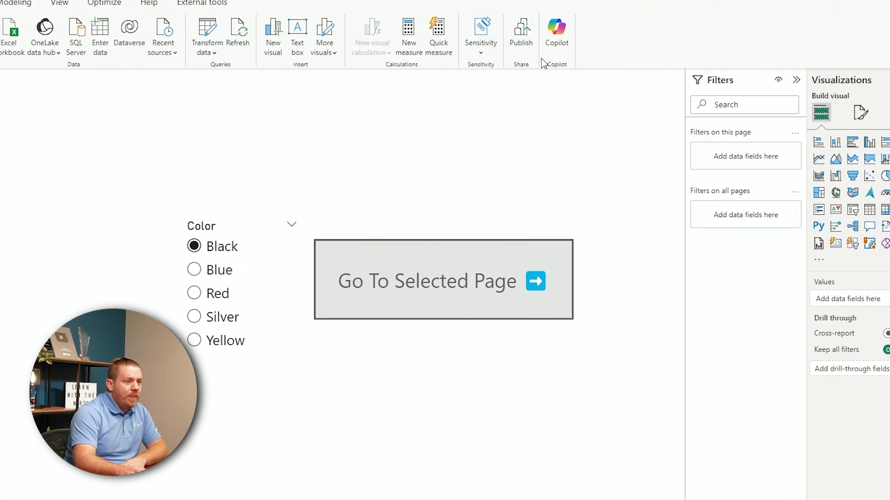
pyautogui.click(508, 56)
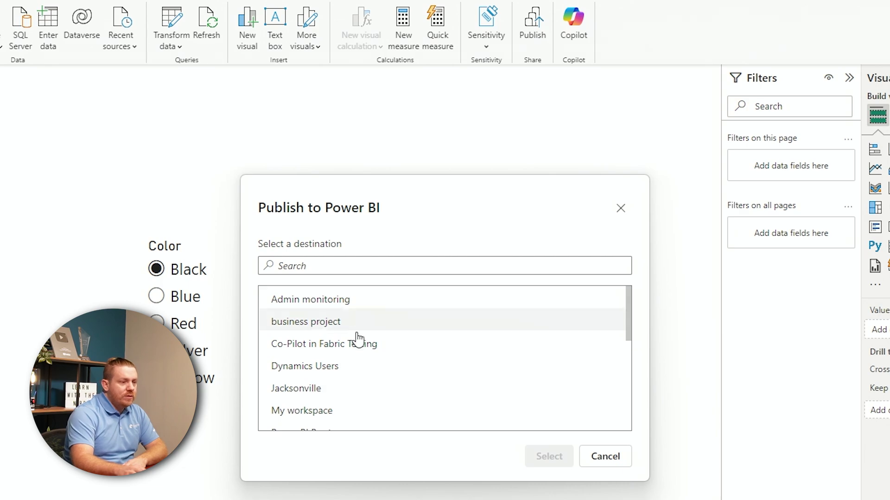
pyautogui.scroll(-4, 371, 353)
pyautogui.scroll(-1, 389, 376)
pyautogui.click(358, 358)
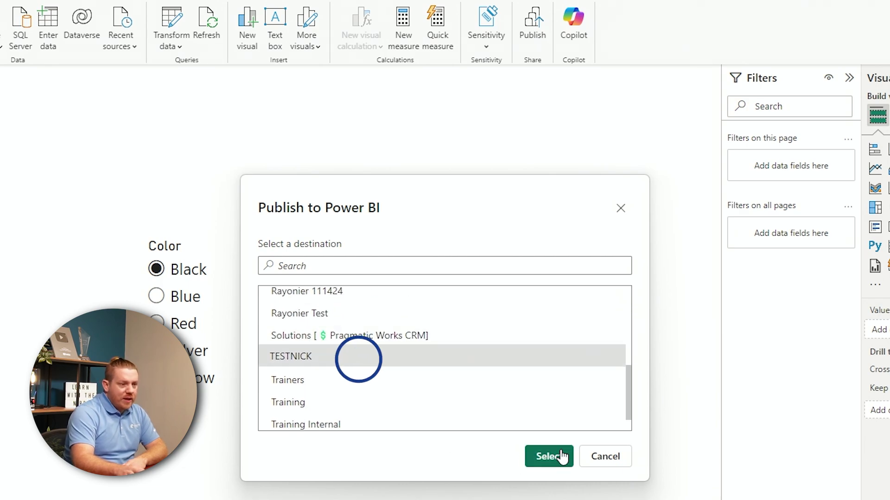
pyautogui.click(556, 456)
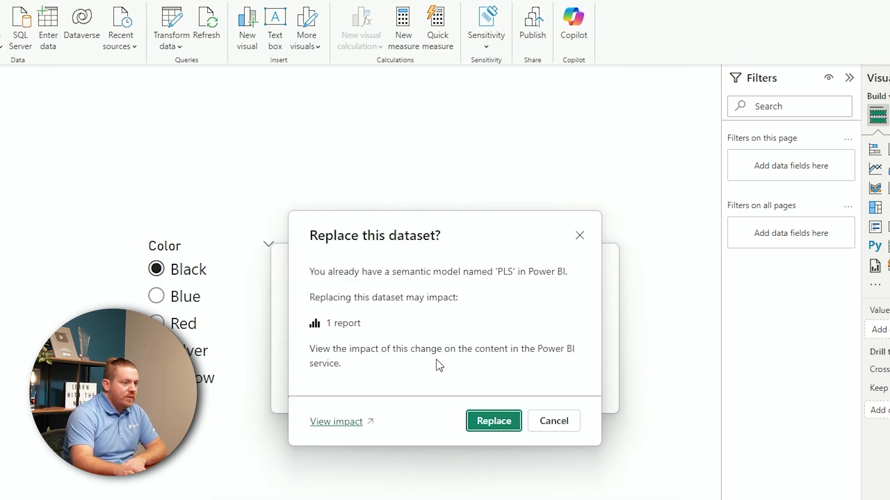
pyautogui.click(492, 417)
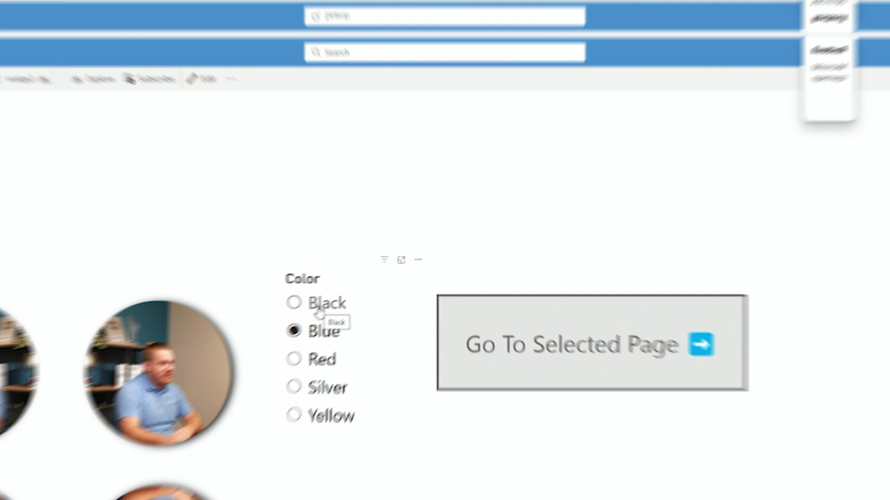
# In the published report in Edge, go to the Blue page through the color selection and copy its web address.
pyautogui.click(319, 312)
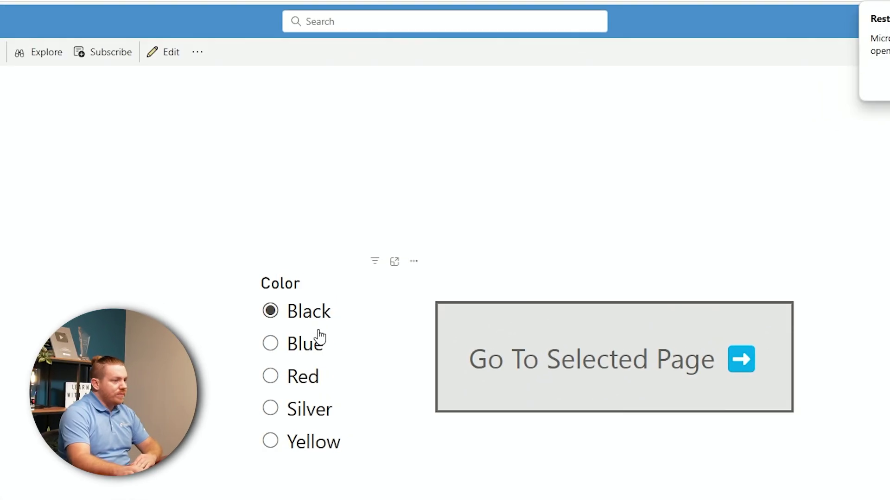
pyautogui.click(547, 371)
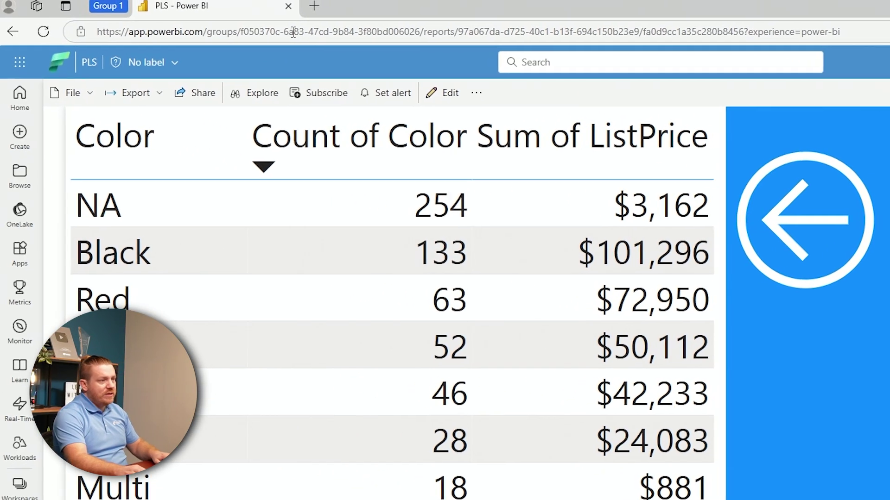
pyautogui.click(293, 31)
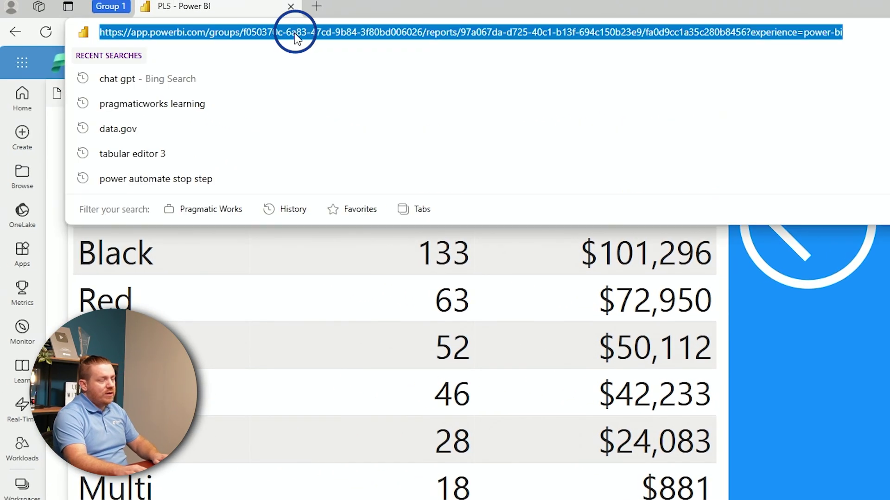
pyautogui.click(579, 297)
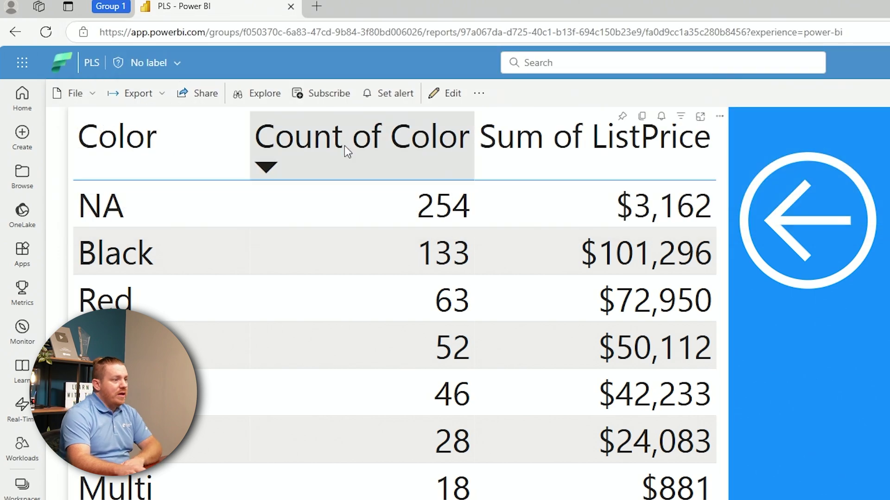
pyautogui.click(235, 32)
pyautogui.hotkey('ctrl', 'c')
pyautogui.click(217, 259)
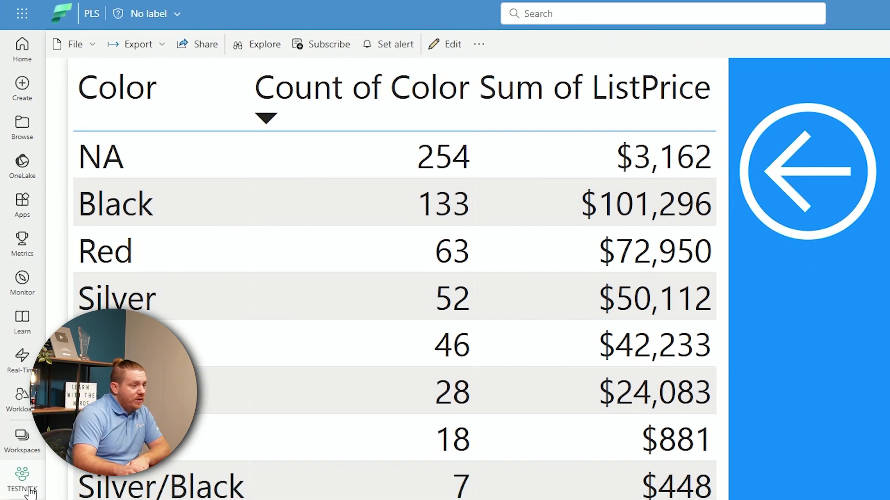
# In the PLS semantic model's security settings, remove the demo account from Blue Page Block, save, and view the Page Level Security members.
pyautogui.click(30, 492)
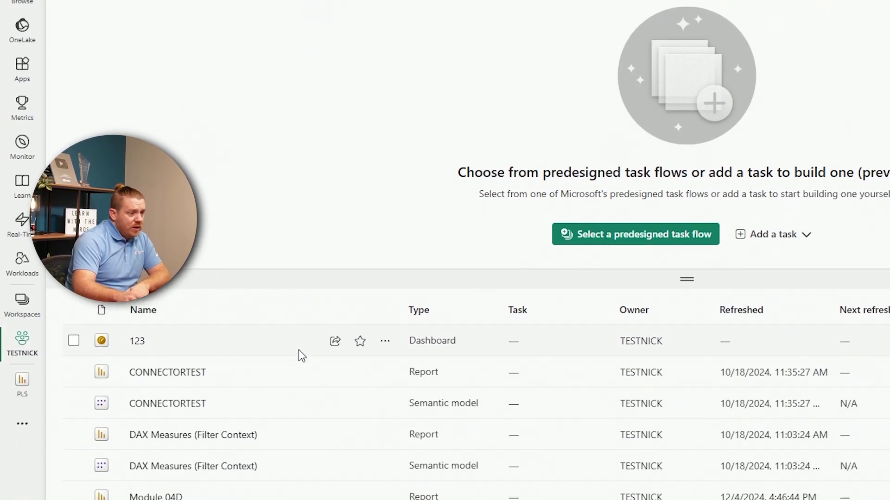
pyautogui.scroll(-3, 288, 391)
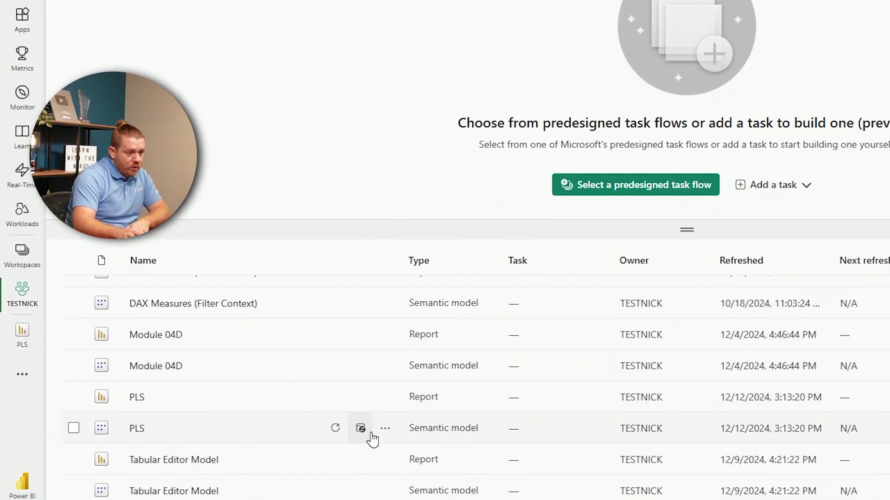
pyautogui.click(387, 428)
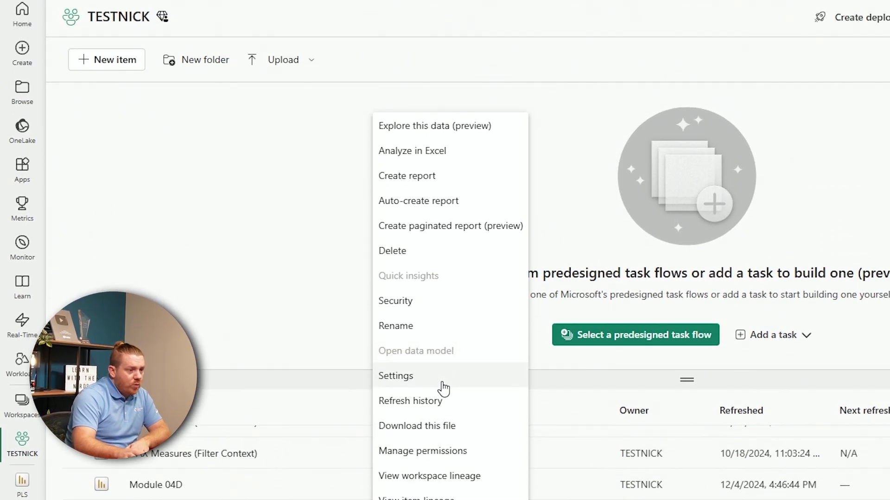
pyautogui.click(443, 304)
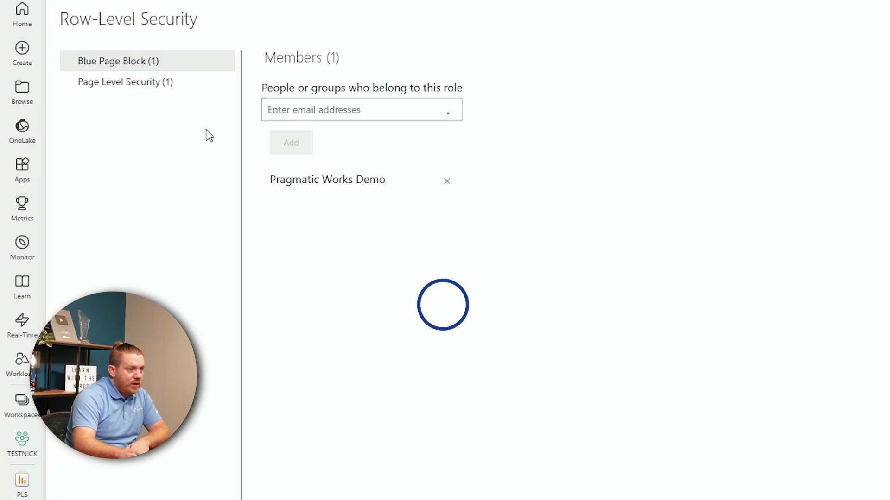
pyautogui.click(447, 181)
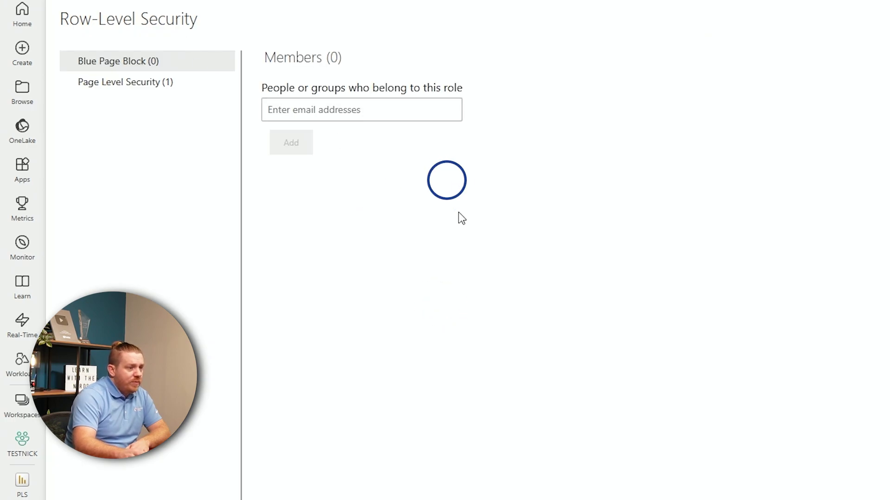
pyautogui.click(293, 471)
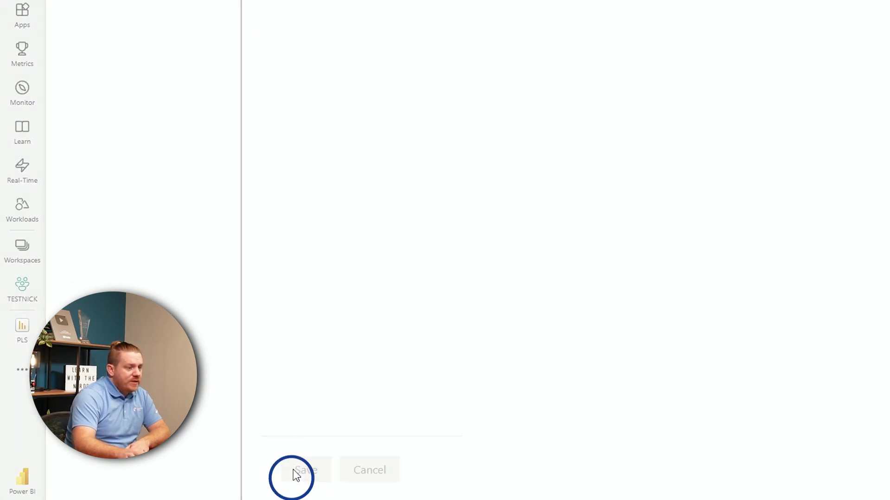
pyautogui.click(141, 119)
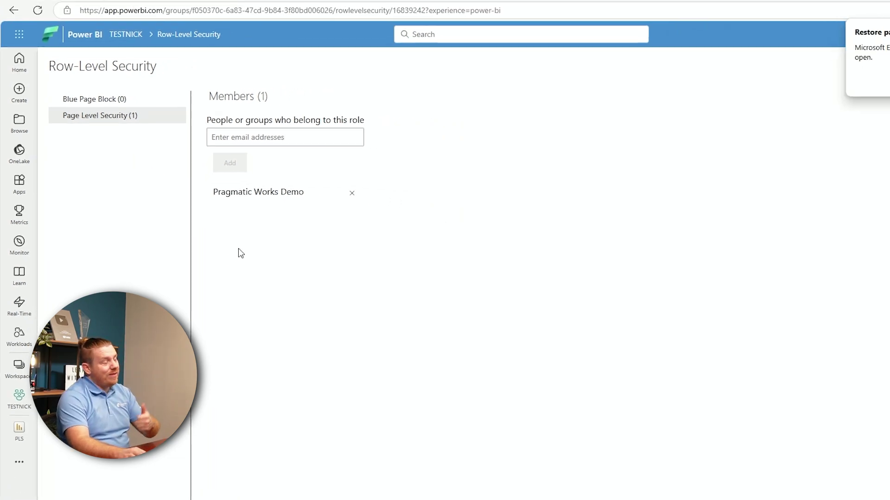
# Switch to the incognito Chrome window, check which account is signed in, and load the copied Blue page address.
pyautogui.moveTo(541, 493)
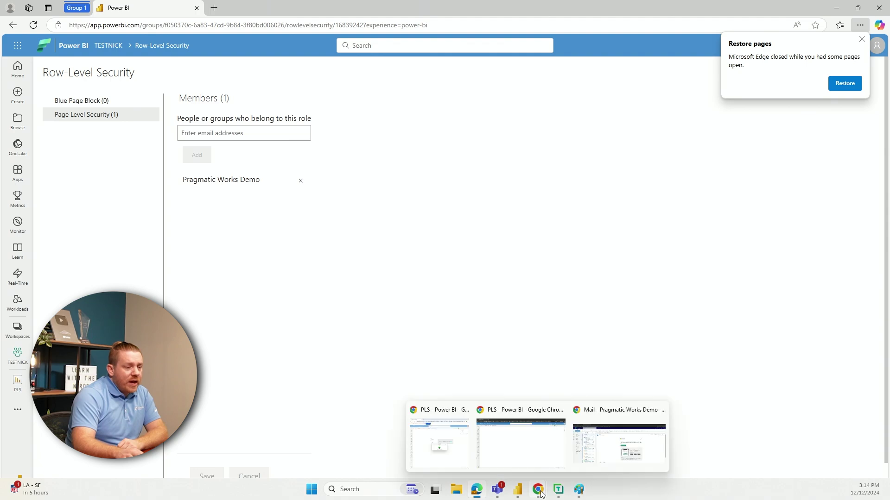
pyautogui.click(541, 433)
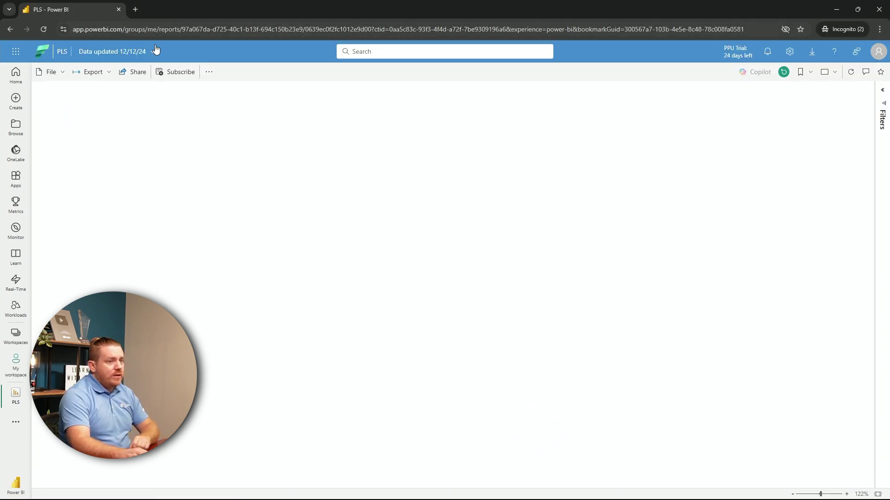
pyautogui.click(878, 51)
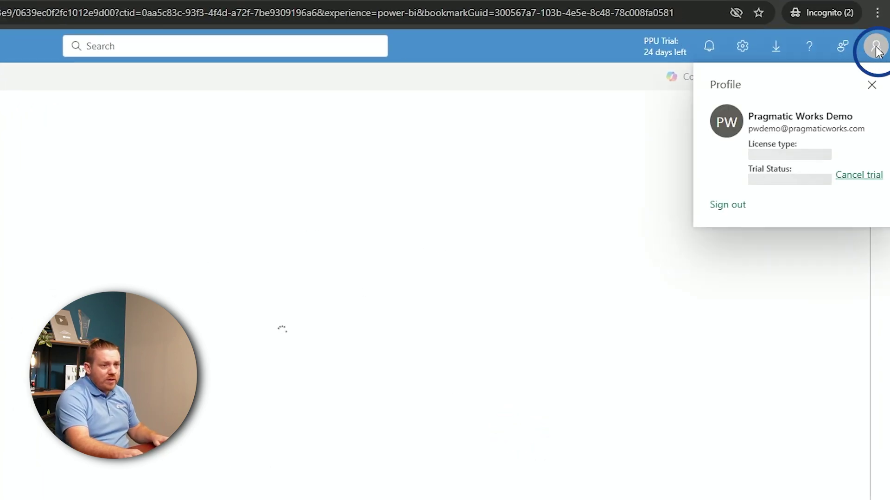
pyautogui.click(877, 51)
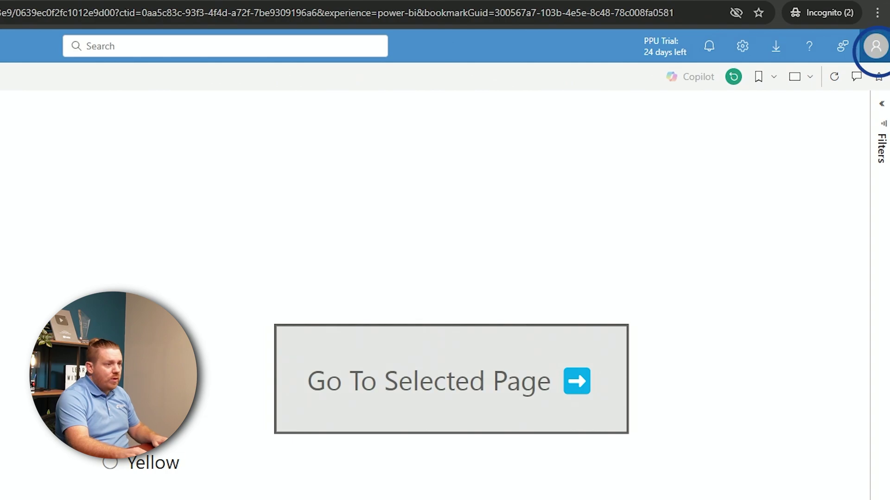
pyautogui.click(363, 13)
pyautogui.hotkey('ctrl', 'v')
pyautogui.press('Return')
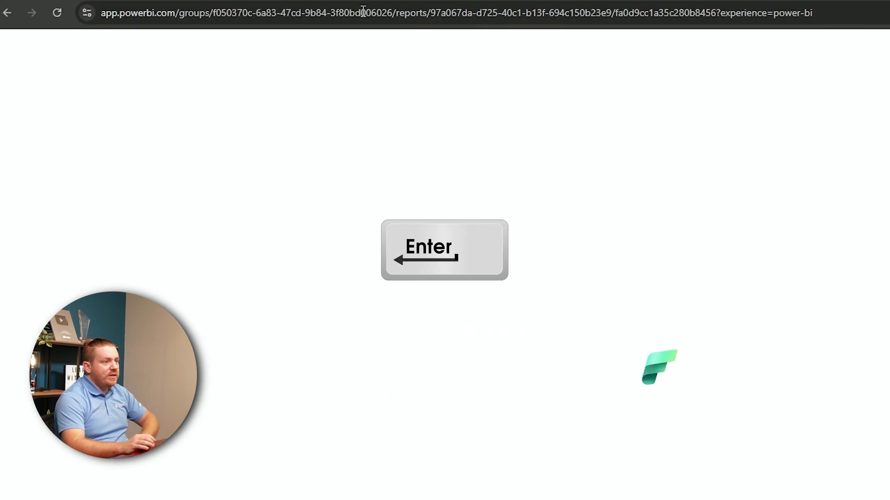